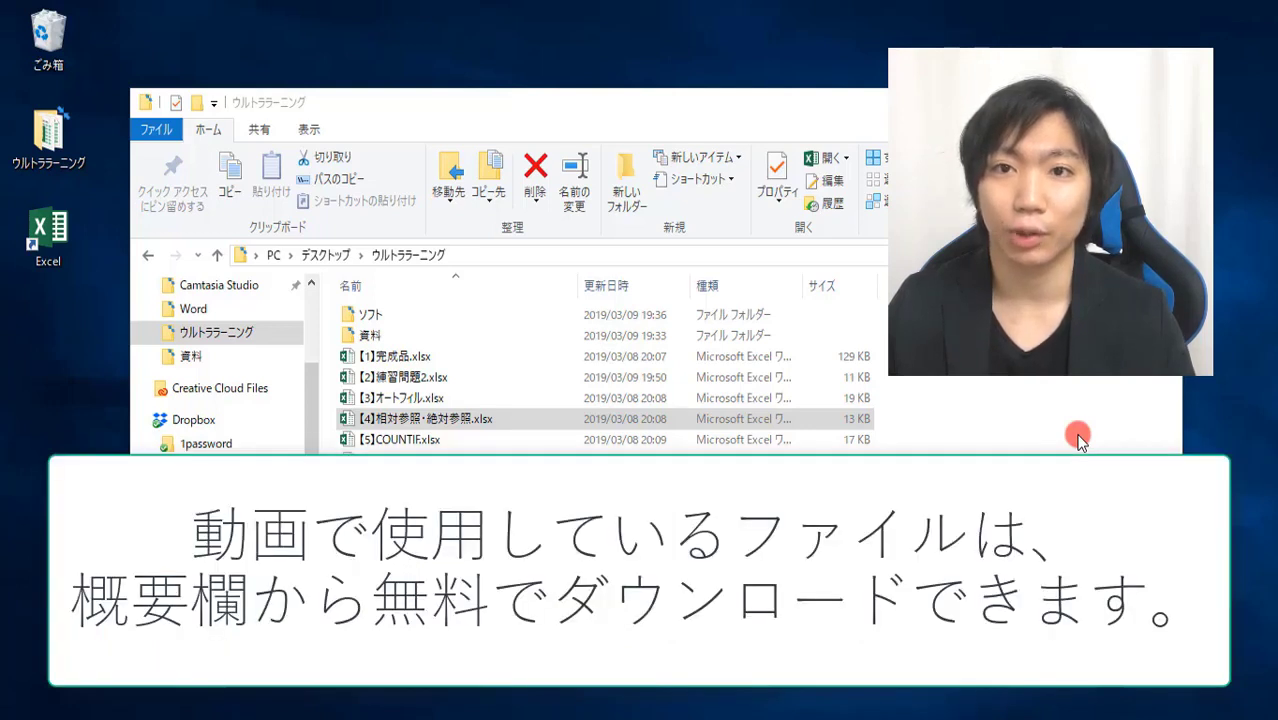
# - Open the workbook 【4】相対参照・絶対参照.xlsx in Excel from the ウルトラーニング folder
pyautogui.click(419, 424)
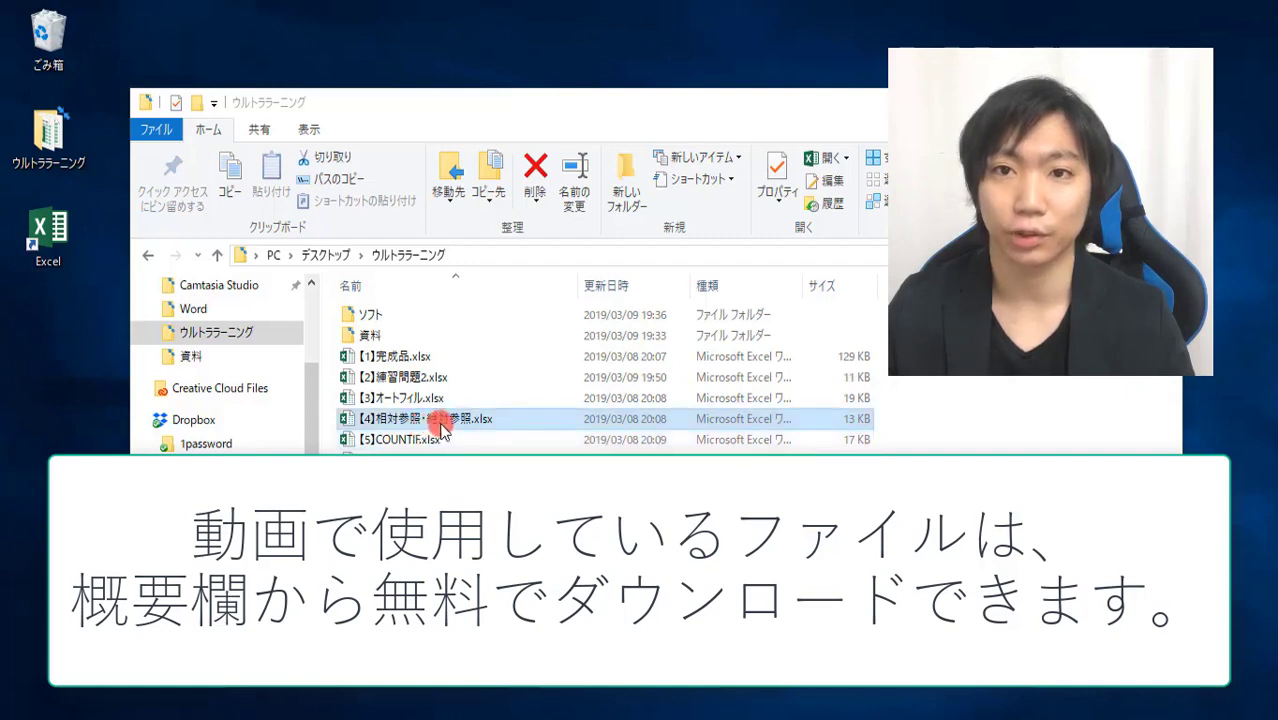
pyautogui.doubleClick(440, 424)
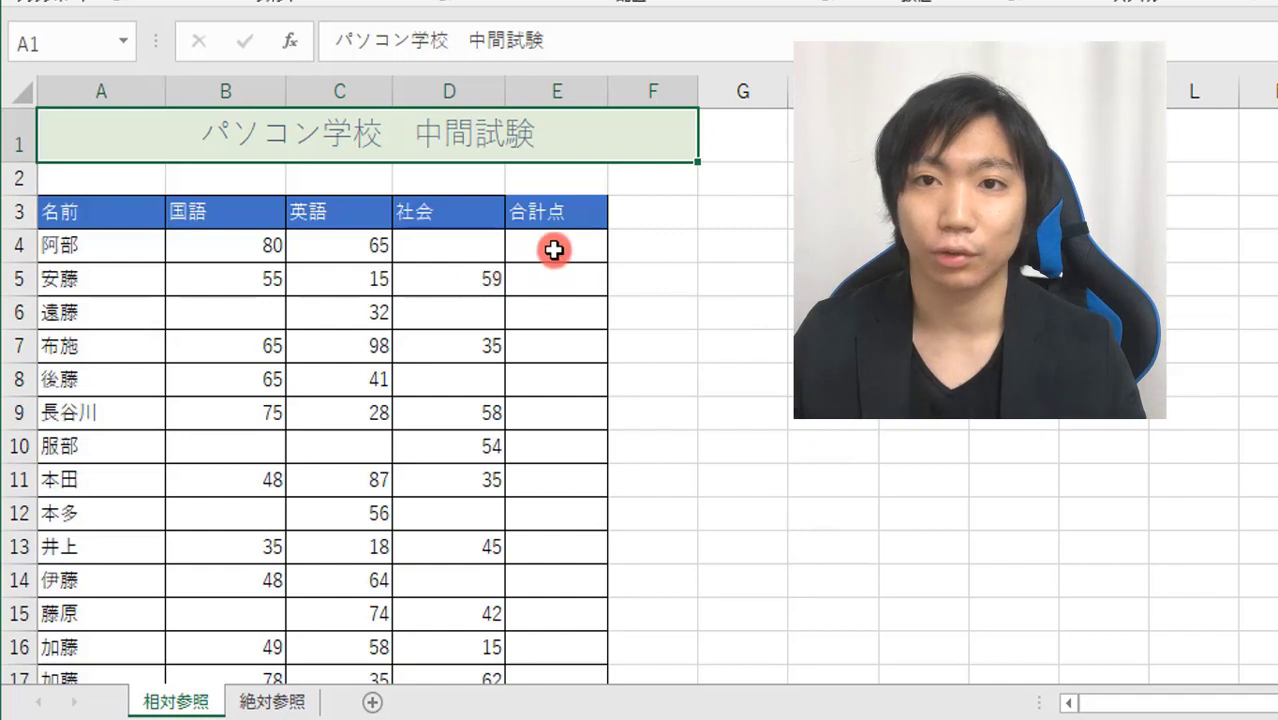
pyautogui.click(115, 247)
pyautogui.click(97, 280)
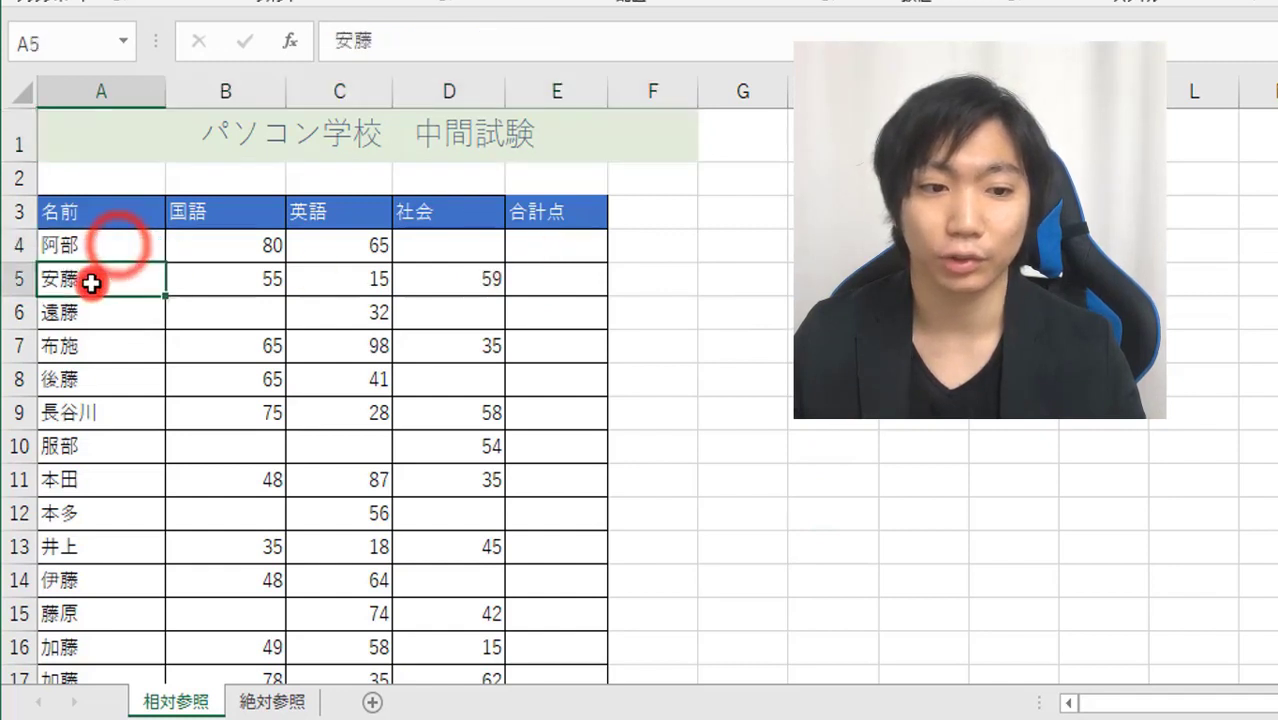
pyautogui.click(237, 207)
pyautogui.click(345, 212)
pyautogui.click(462, 212)
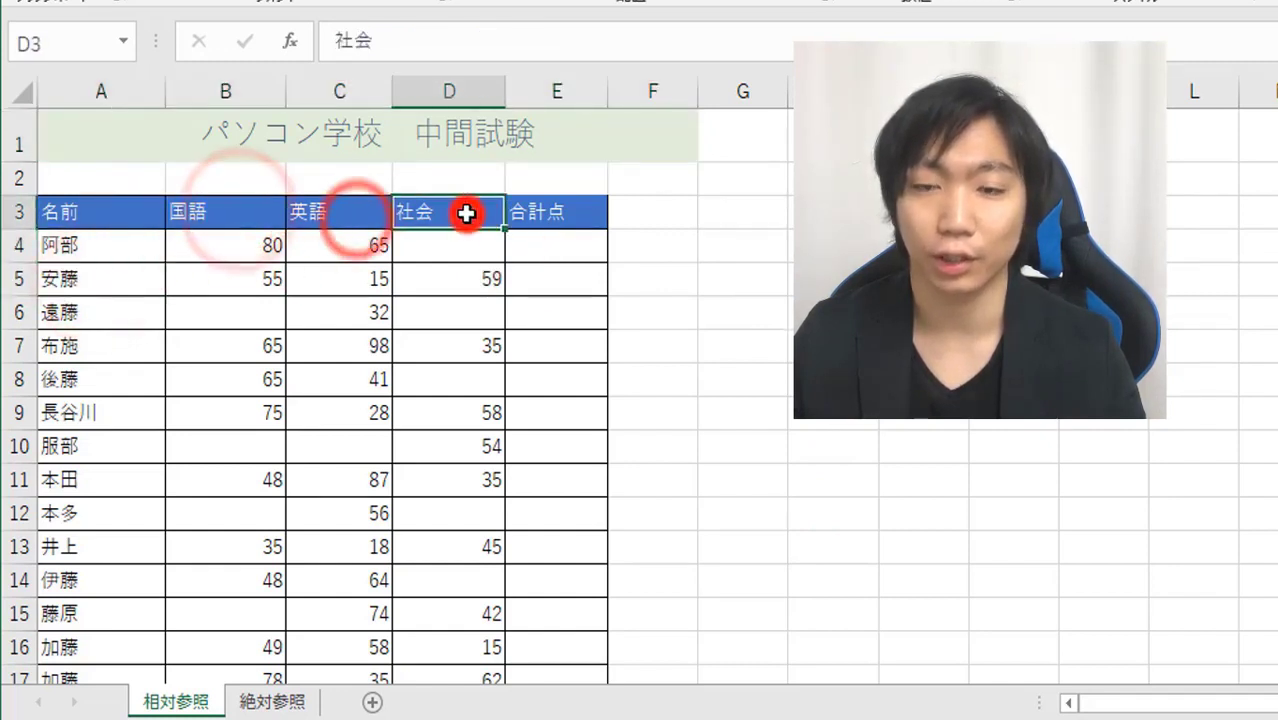
pyautogui.click(556, 210)
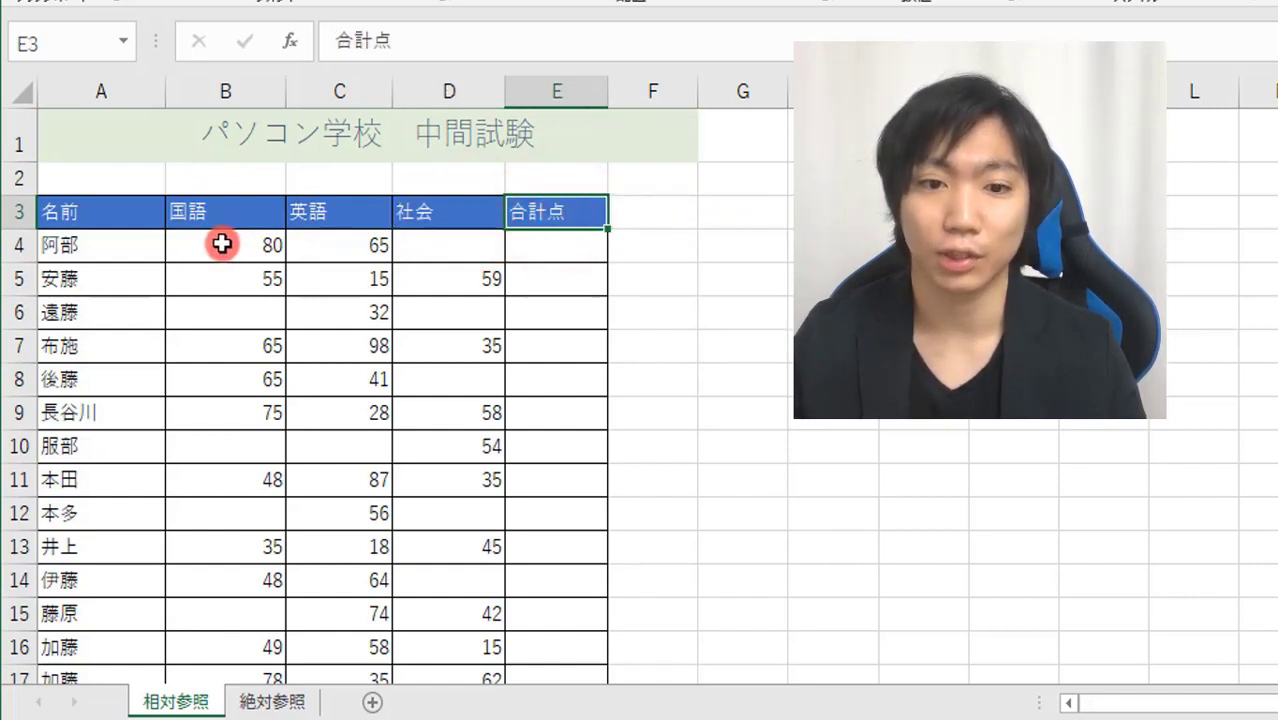
pyautogui.click(542, 246)
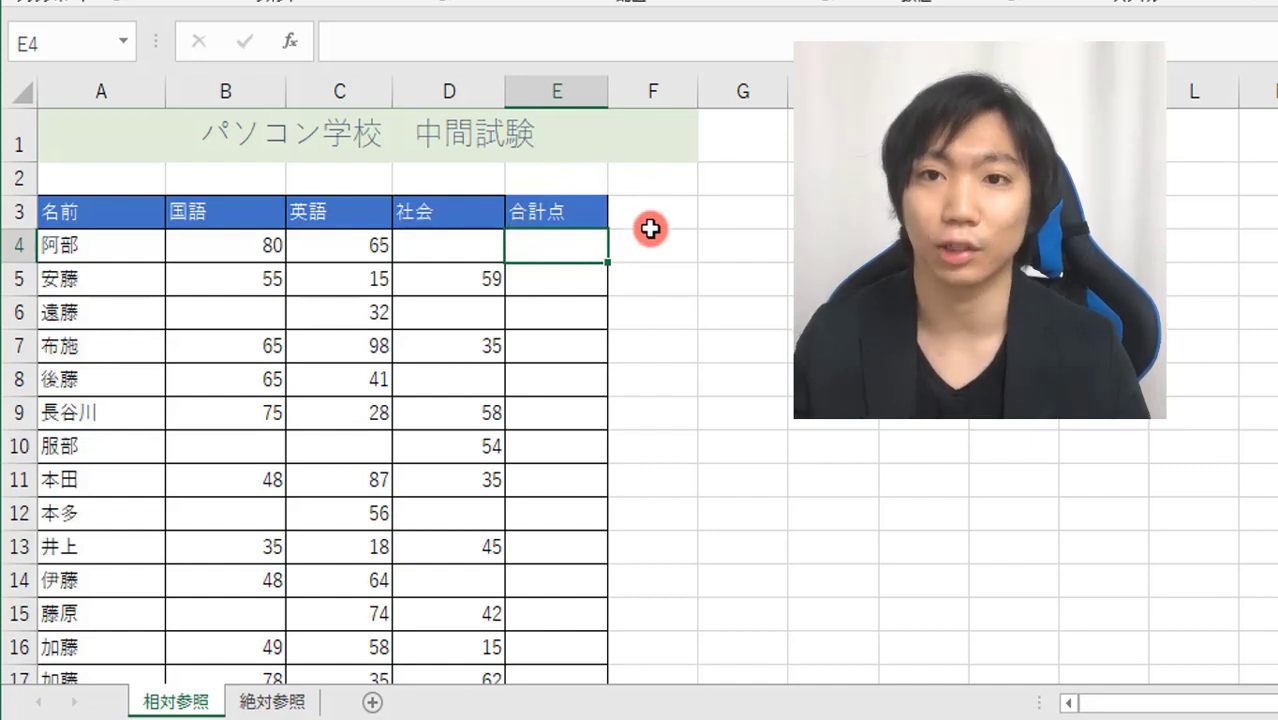
# - Enter =SUM(B4:D4) in E4 to total the first student's three subject scores
pyautogui.write('=s')
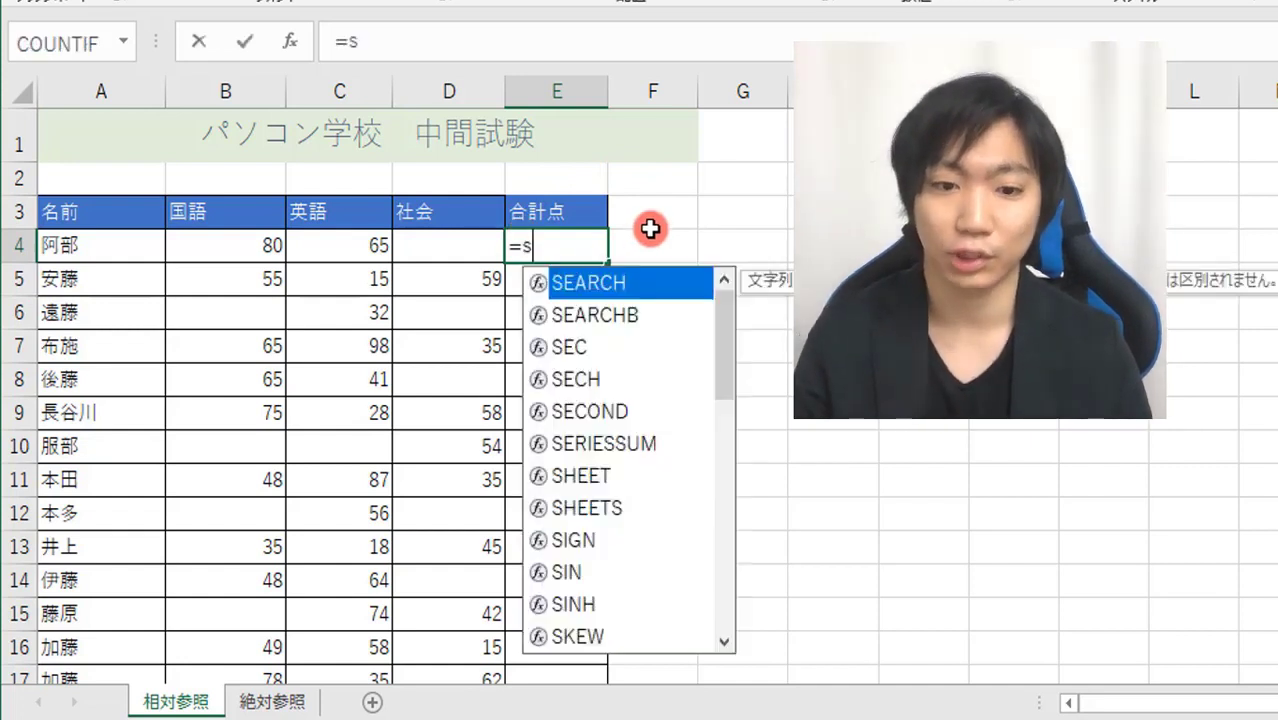
pyautogui.write('um')
pyautogui.press('Tab')
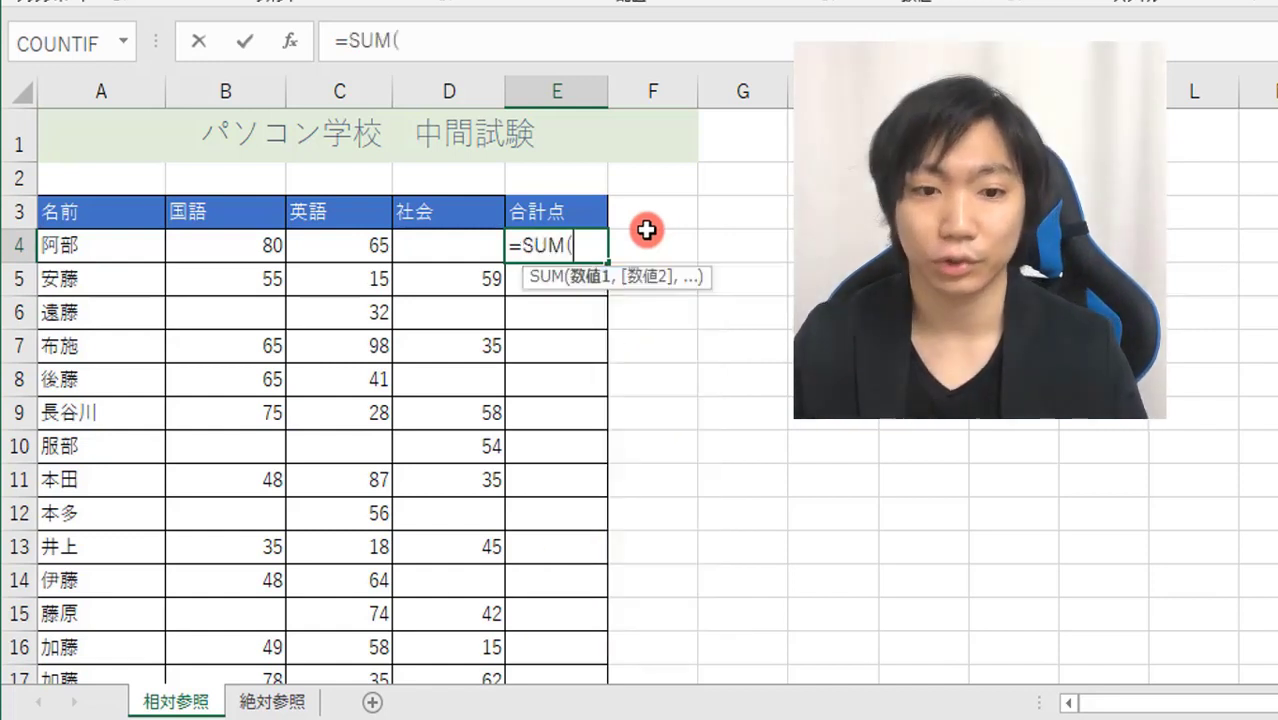
pyautogui.moveTo(218, 257); pyautogui.dragTo(450, 242)
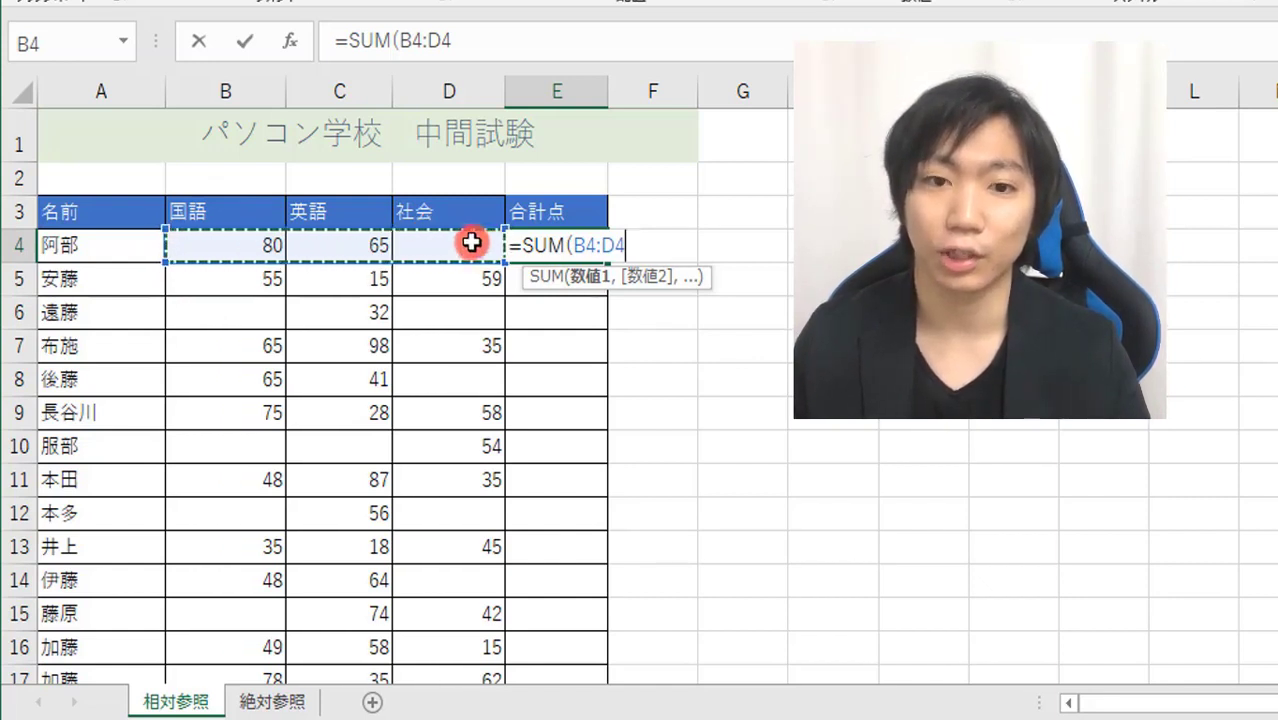
pyautogui.press('Return')
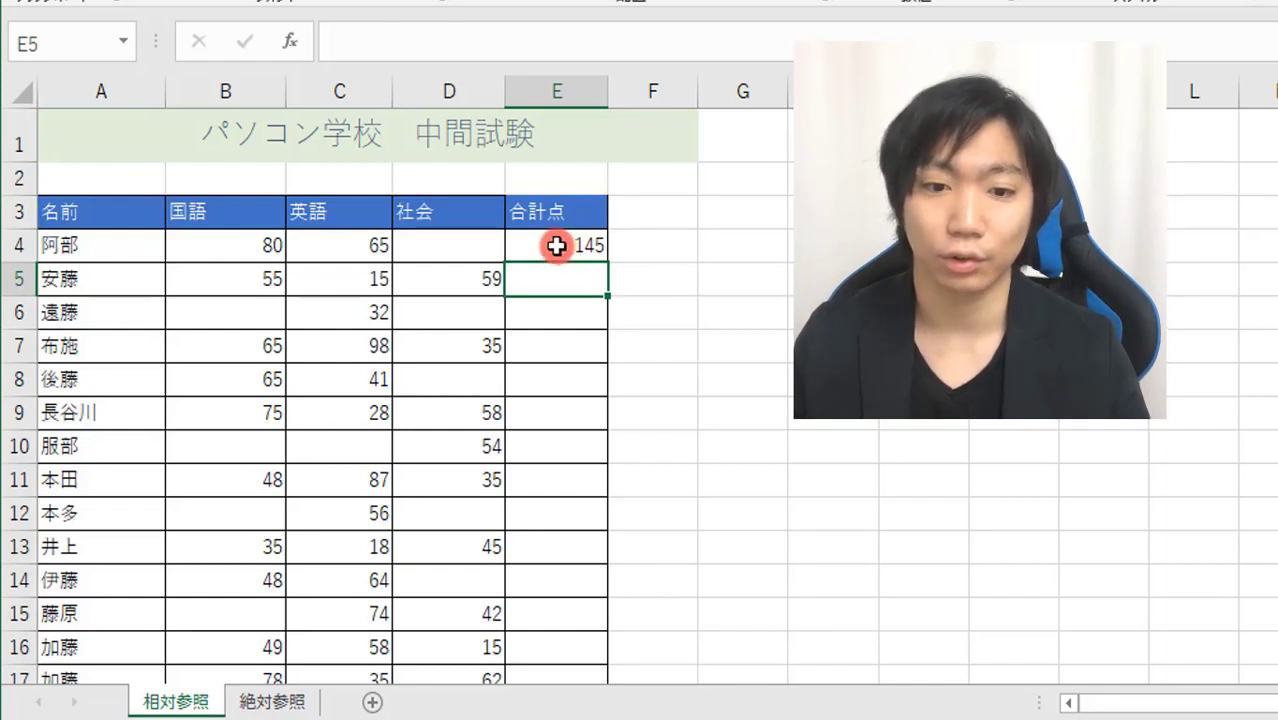
# - Fill the E4 total down to row 17, then move to the 絶対参照 sheet
pyautogui.click(557, 245)
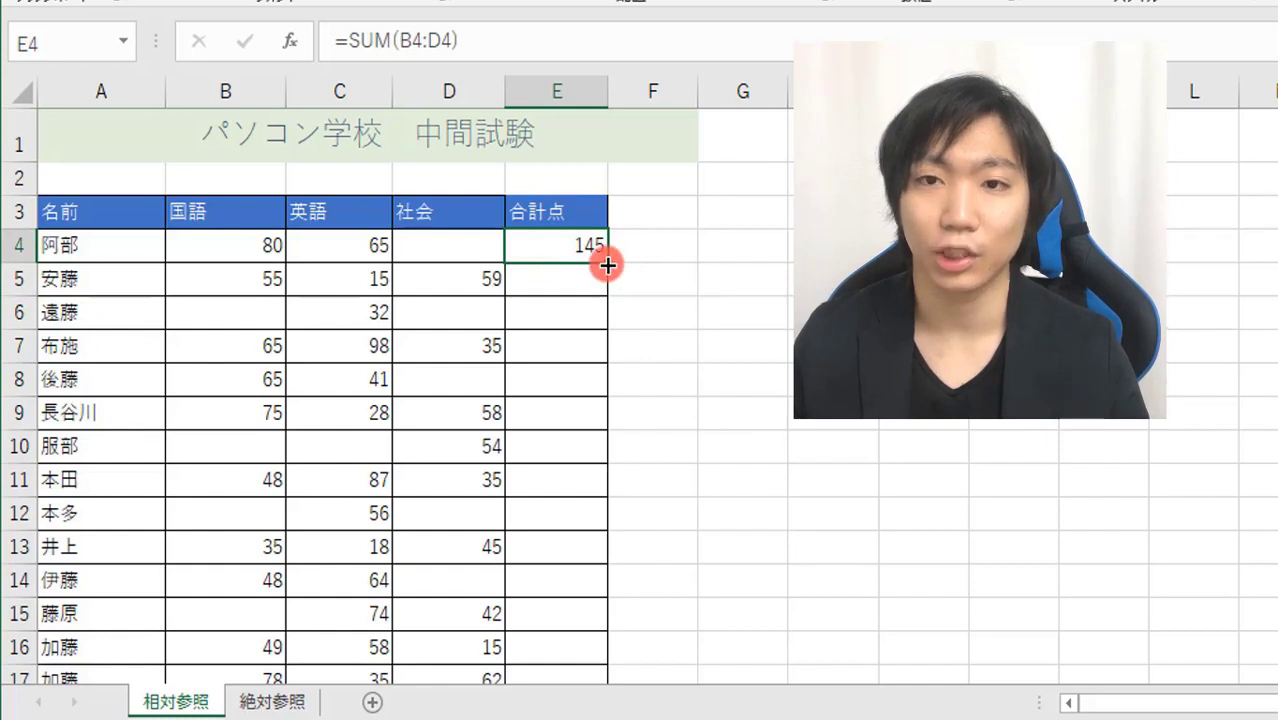
pyautogui.doubleClick(607, 263)
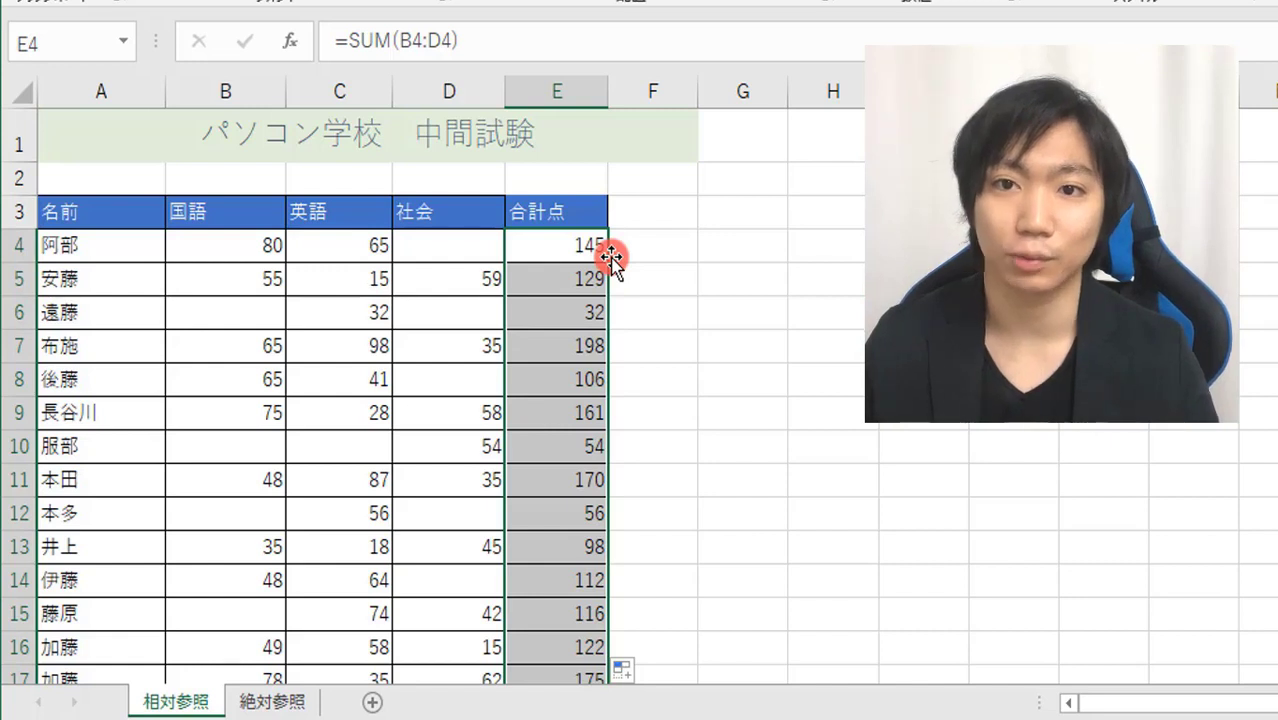
pyautogui.click(265, 704)
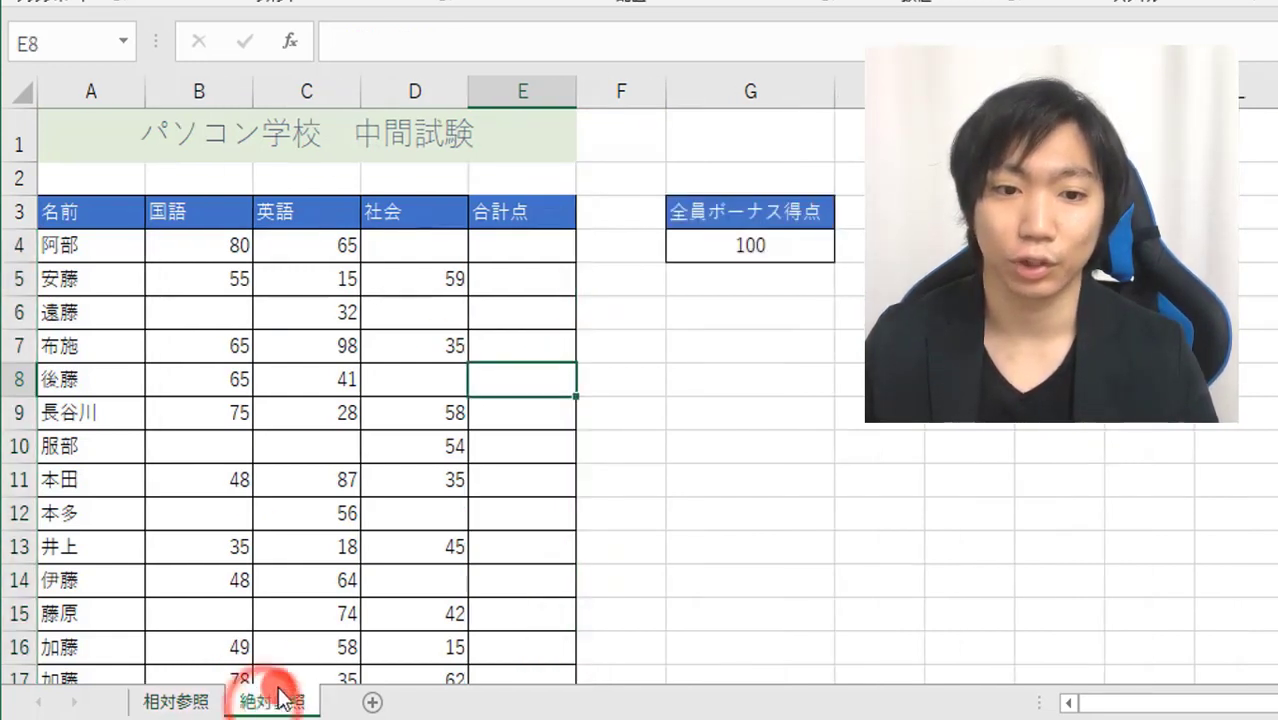
pyautogui.moveTo(192, 243); pyautogui.dragTo(409, 254)
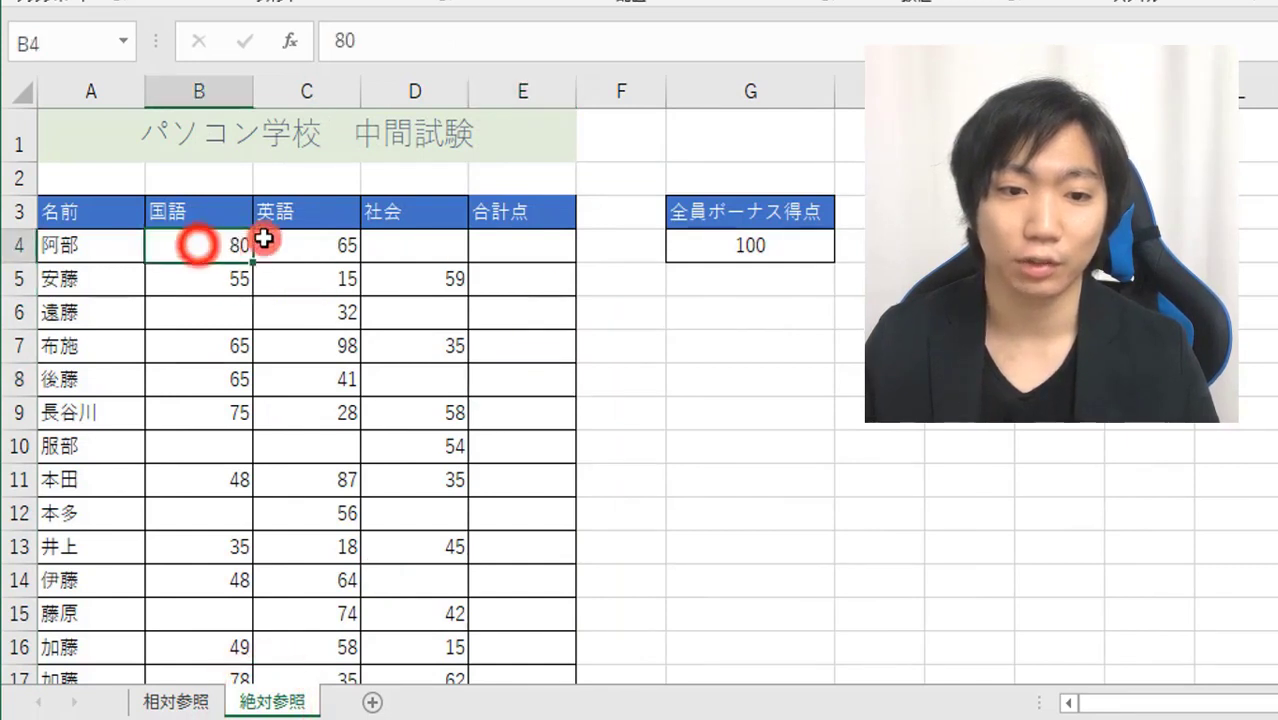
pyautogui.click(770, 250)
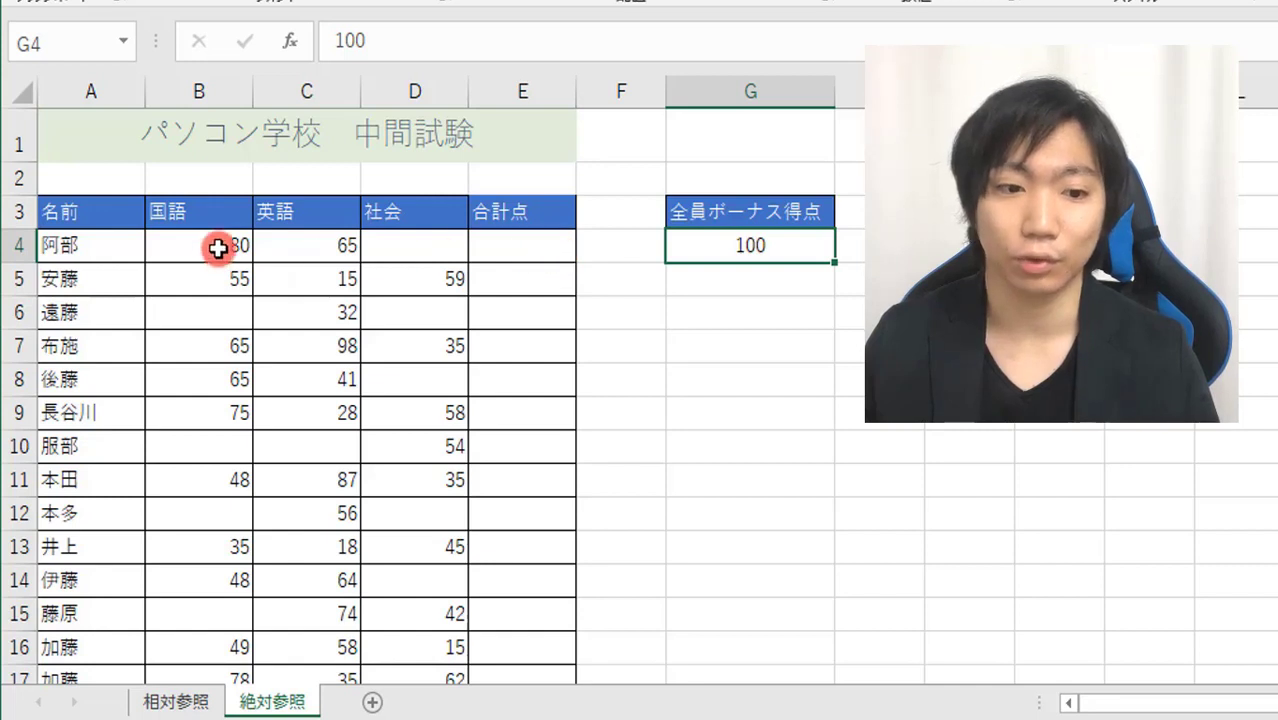
pyautogui.moveTo(220, 245); pyautogui.dragTo(222, 645)
pyautogui.moveTo(220, 245); pyautogui.dragTo(378, 243)
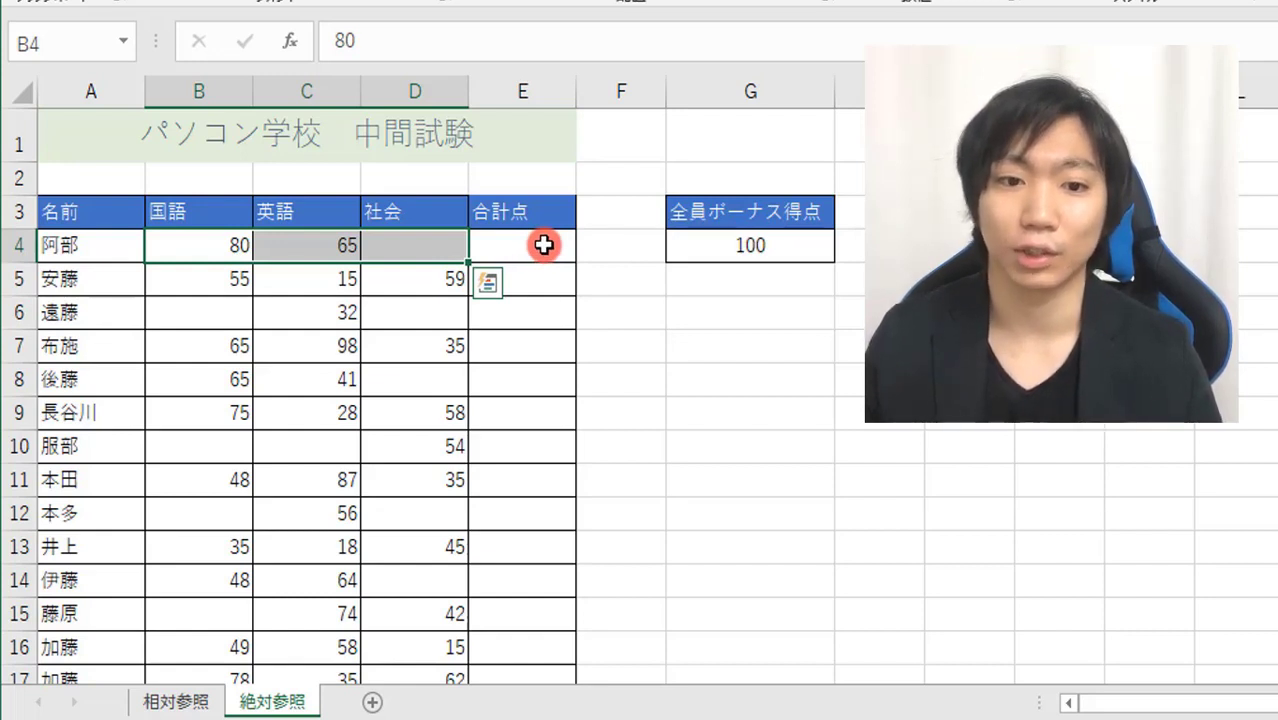
# - Enter =SUM(B4:D4,G4) in E4 so the total includes the G4 bonus, giving 245
pyautogui.click(538, 247)
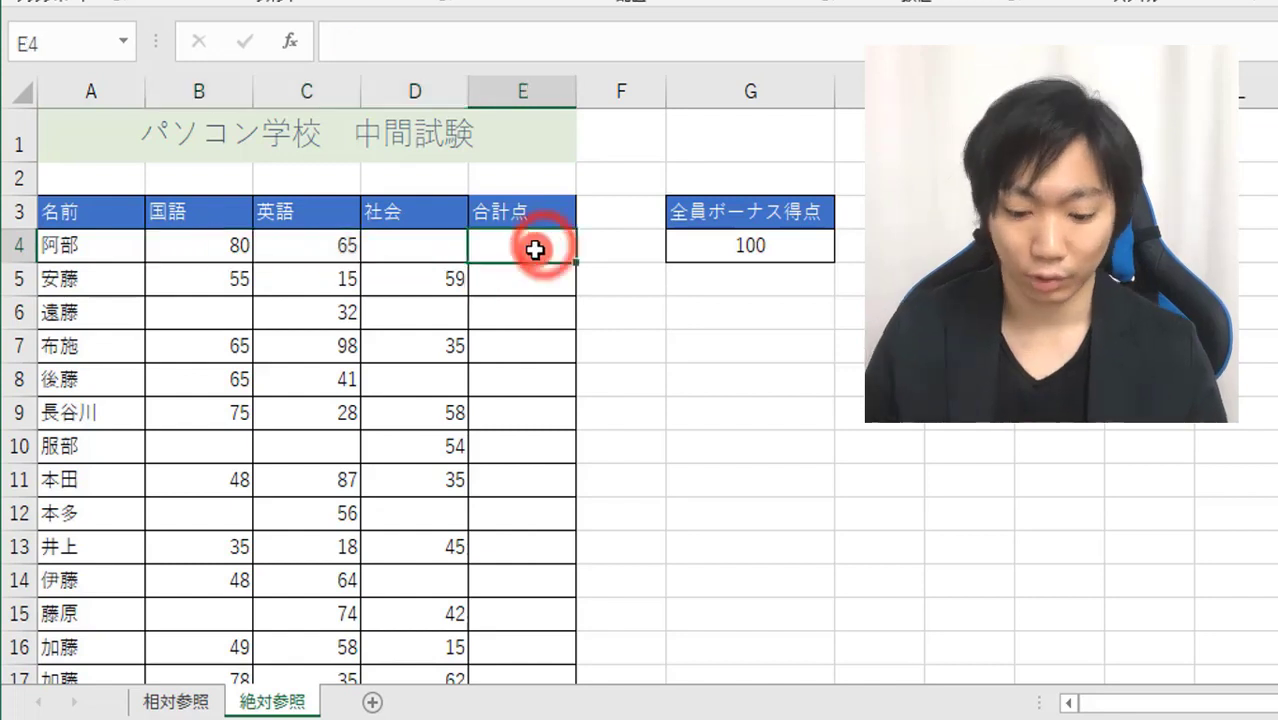
pyautogui.write('=')
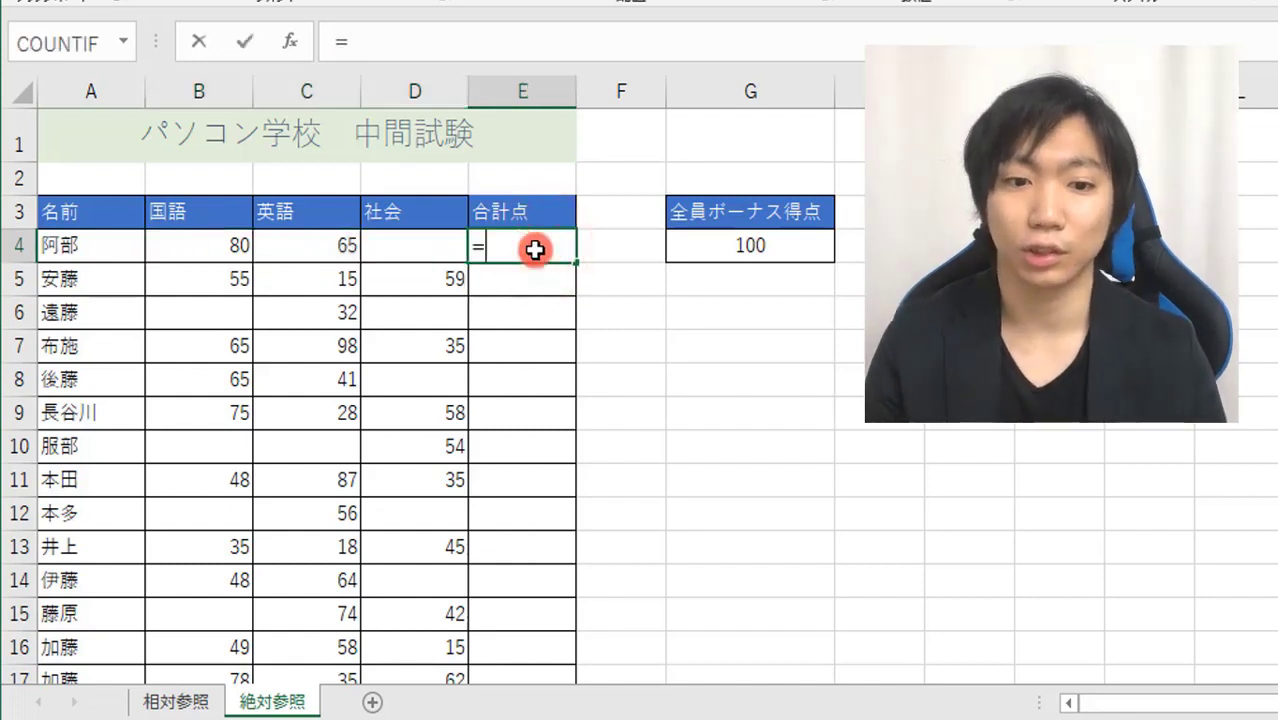
pyautogui.write('sum')
pyautogui.press('Tab')
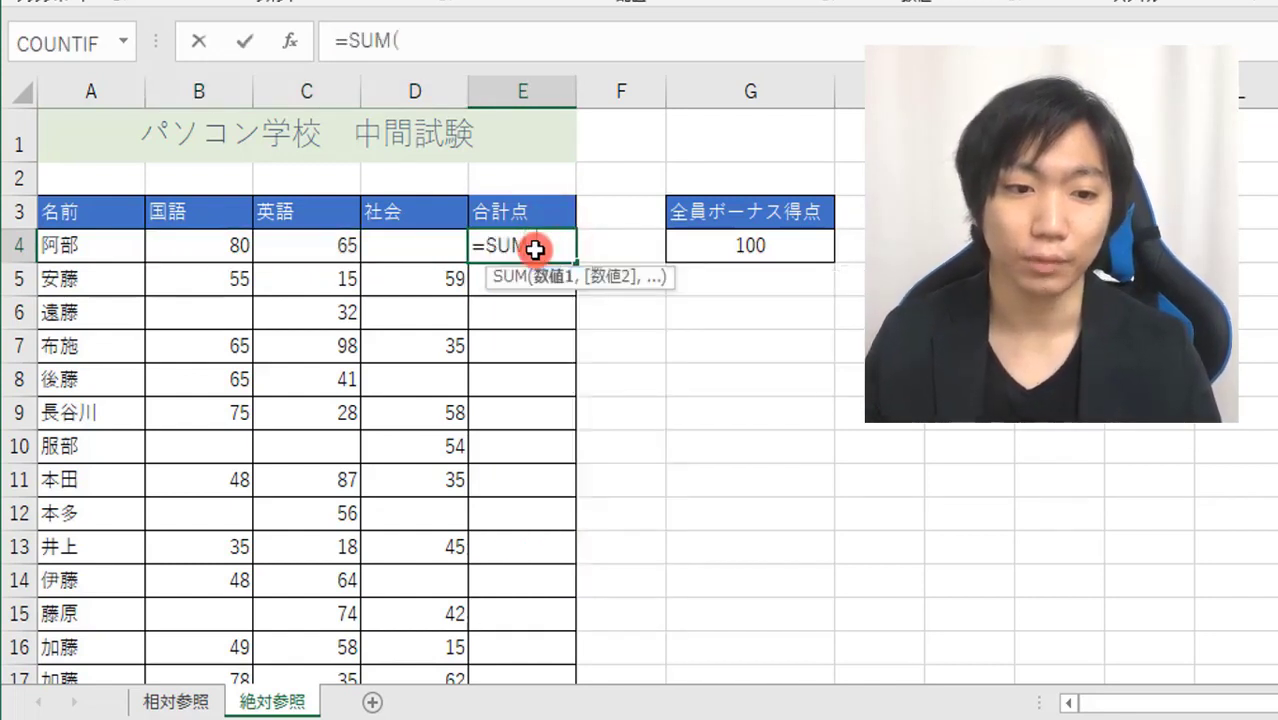
pyautogui.moveTo(197, 249); pyautogui.dragTo(410, 240)
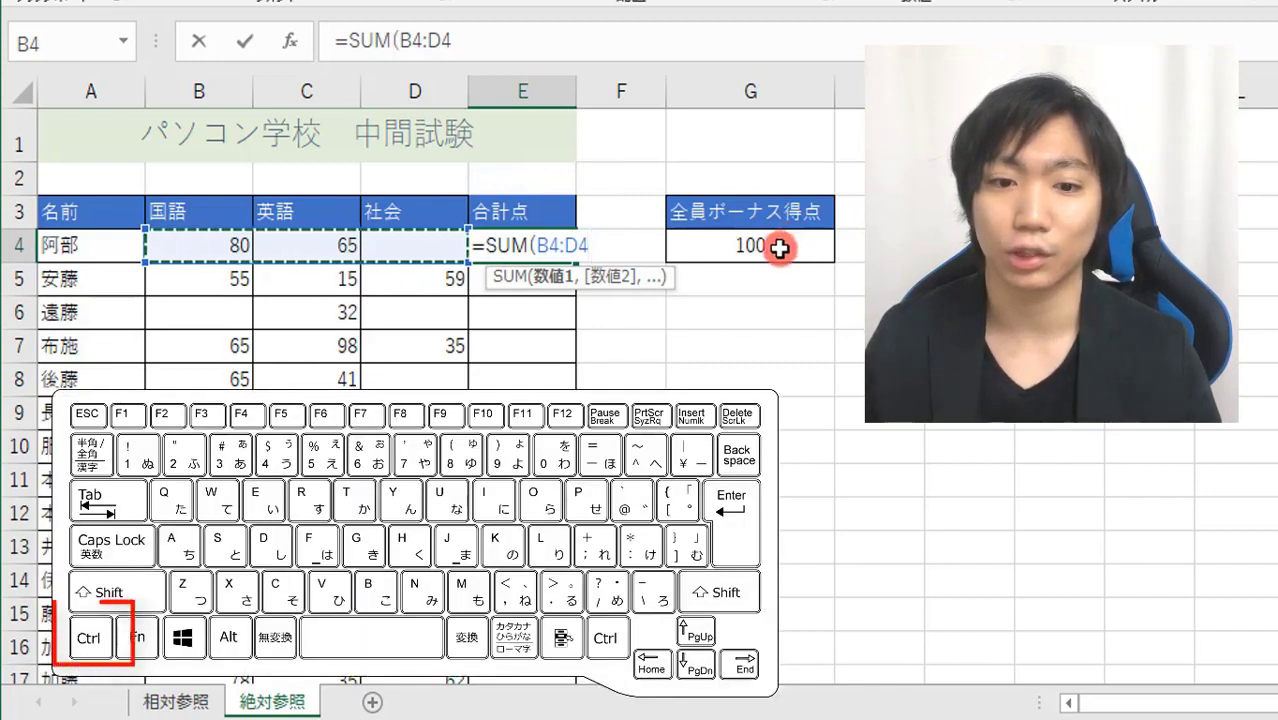
pyautogui.keyDown('ctrl'); pyautogui.click(779, 248); pyautogui.keyUp('ctrl')
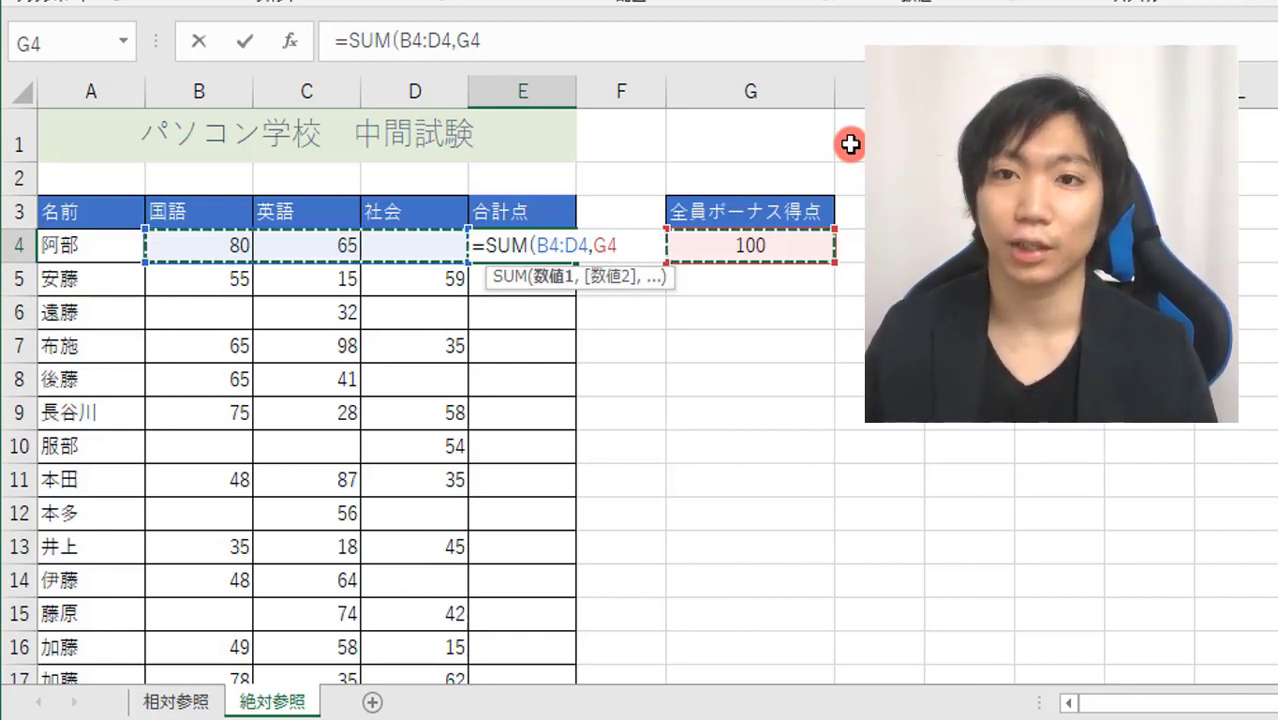
pyautogui.press('Return')
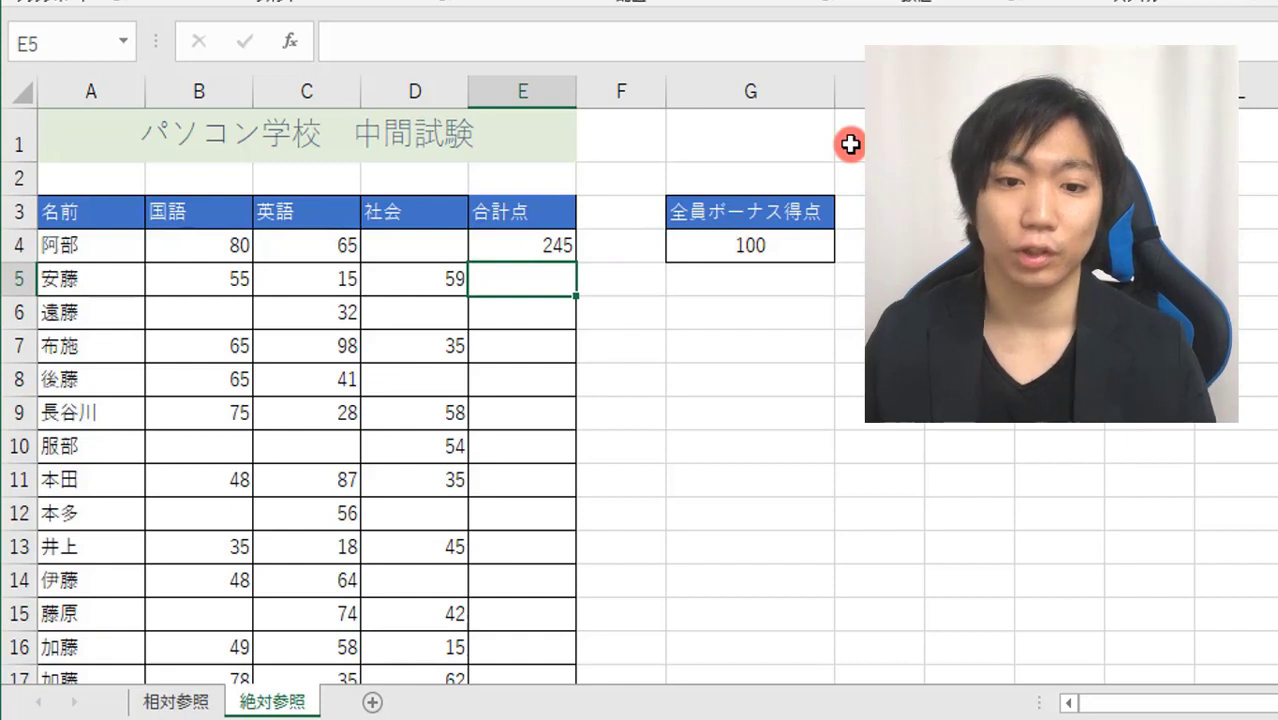
pyautogui.press('Up')
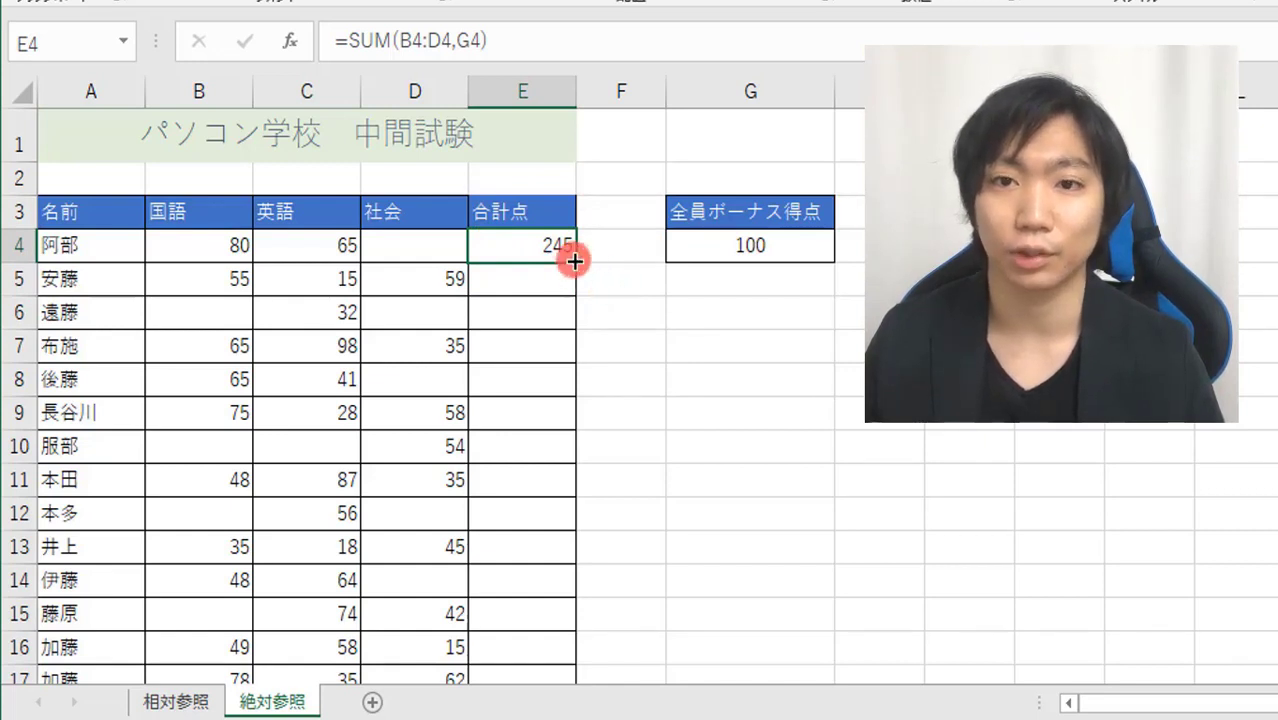
# - Fill E4's bonus formula down column E and check the shifted references in E6 and E10
pyautogui.doubleClick(575, 261)
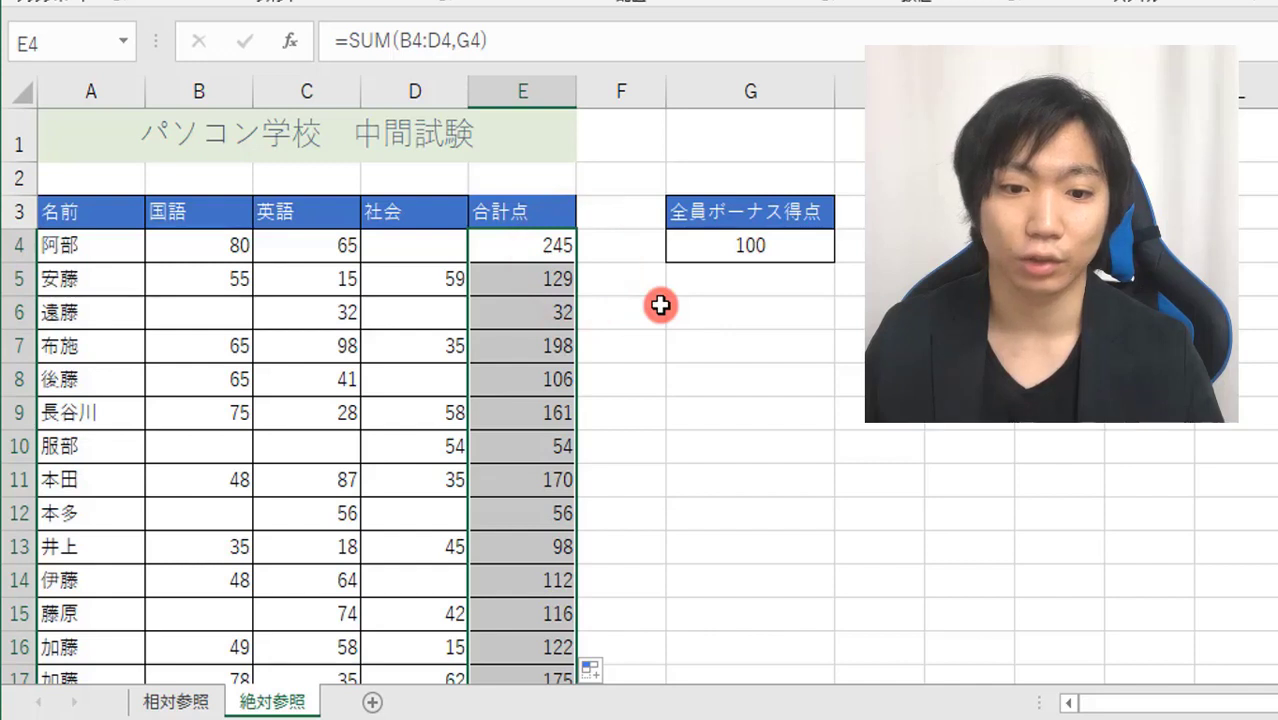
pyautogui.click(538, 315)
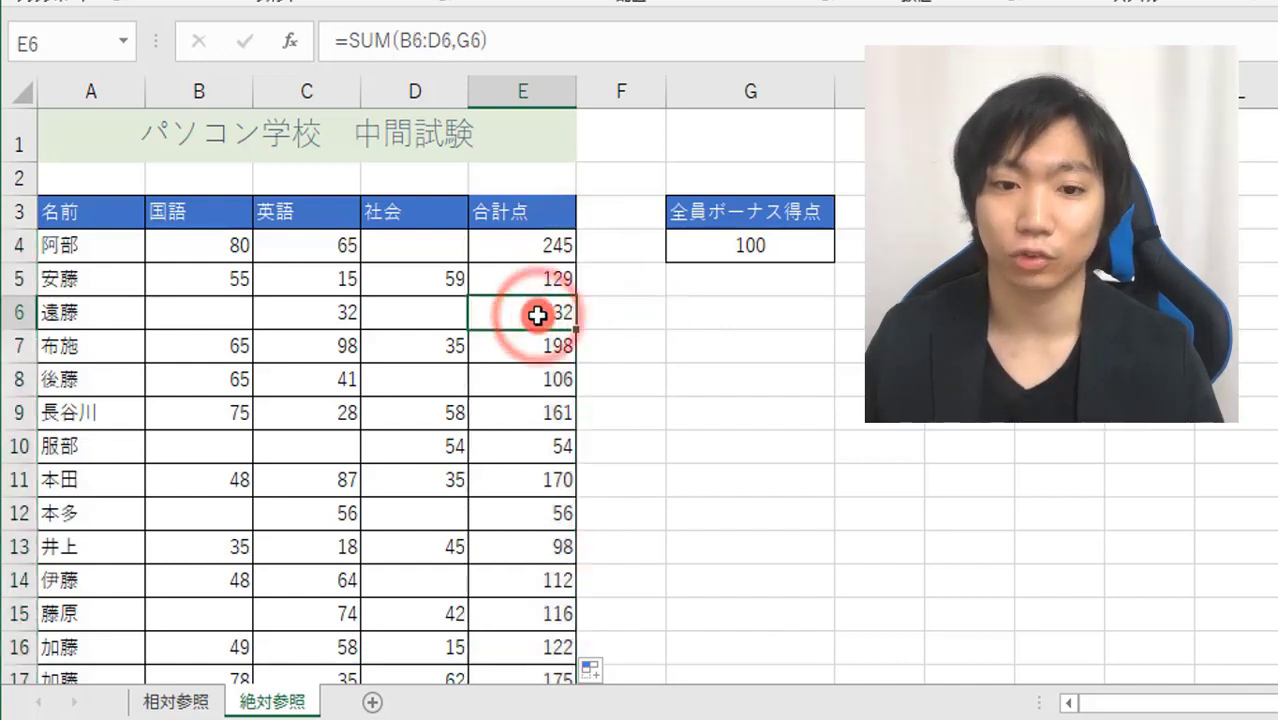
pyautogui.click(514, 447)
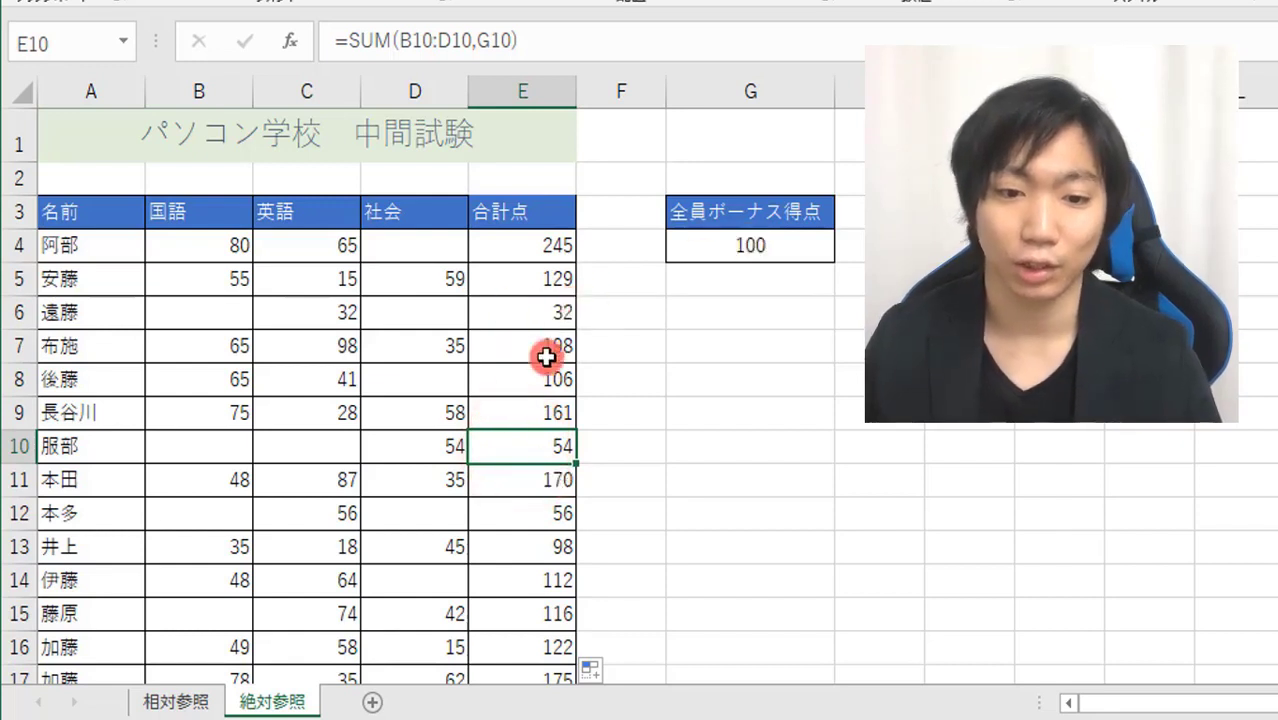
pyautogui.click(525, 315)
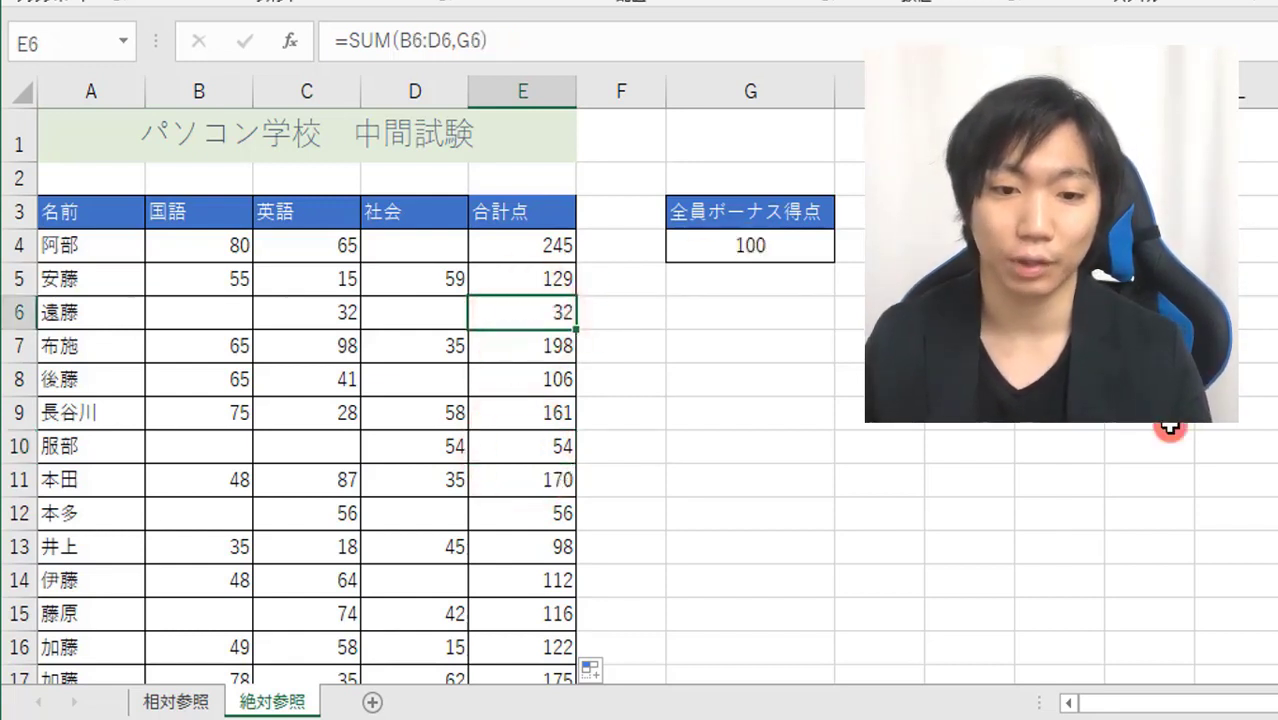
pyautogui.press('F2')
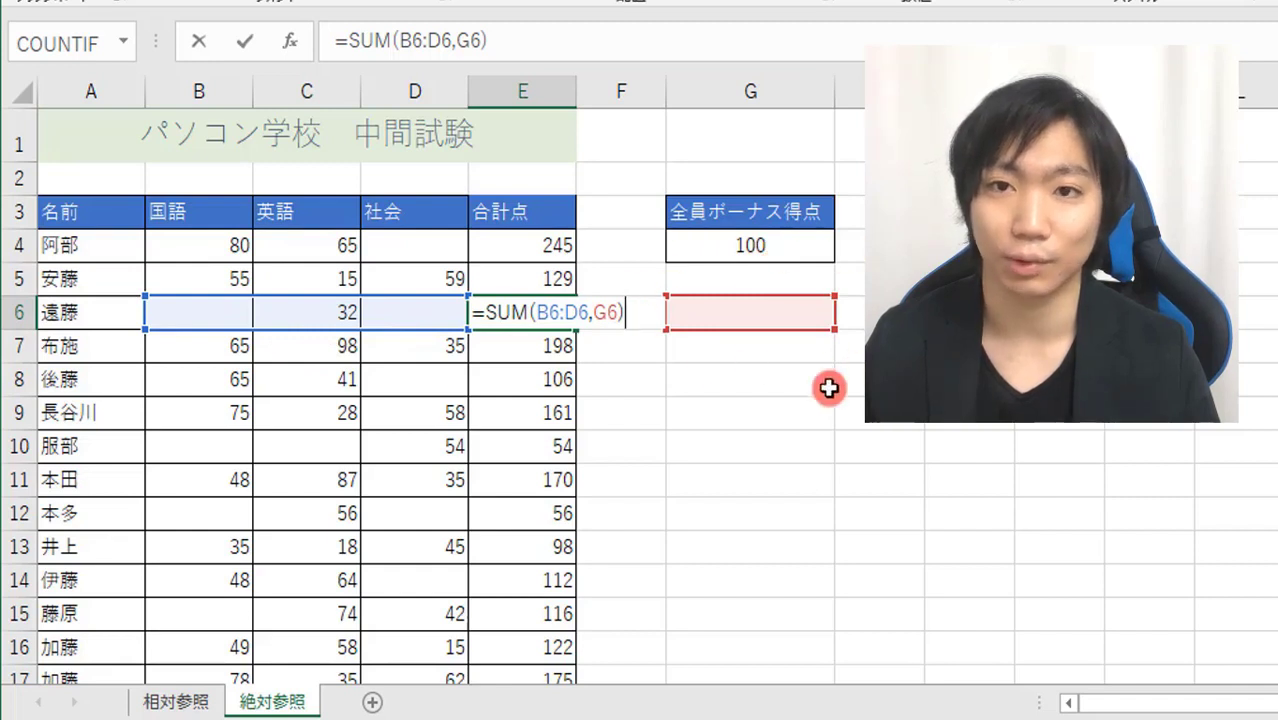
pyautogui.hotkey('ctrl', 'Return')
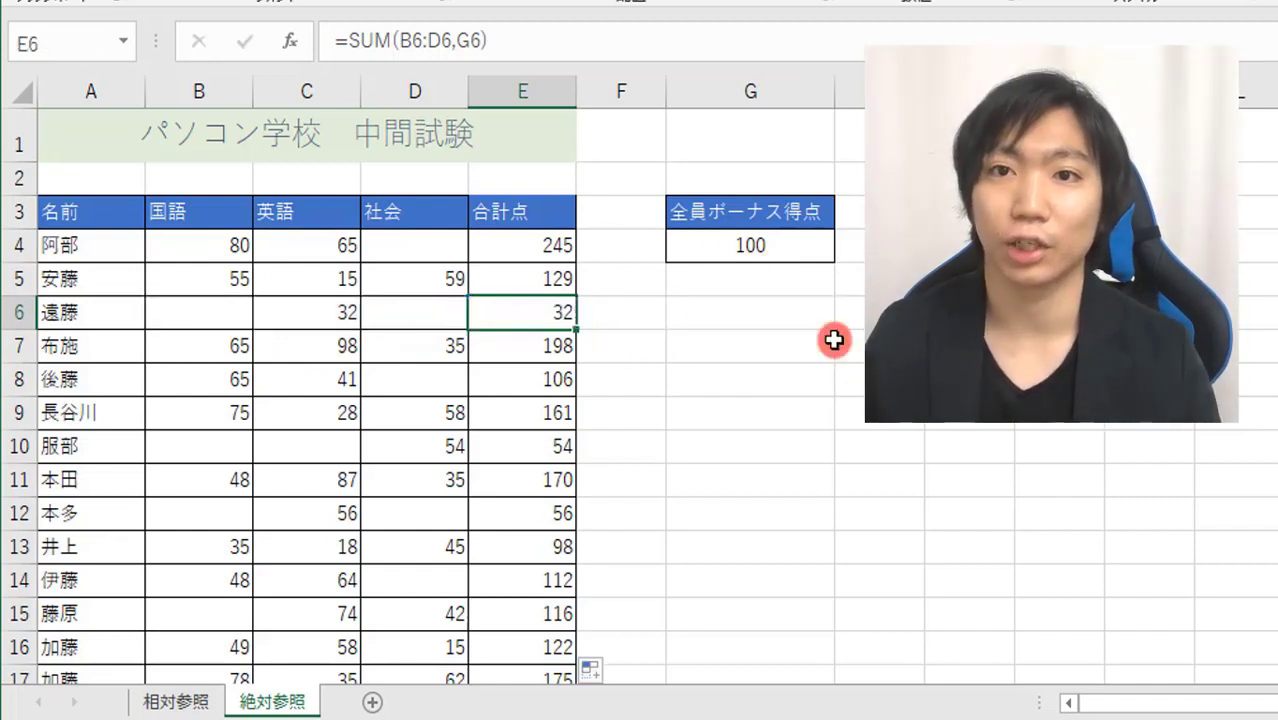
pyautogui.press('Down')
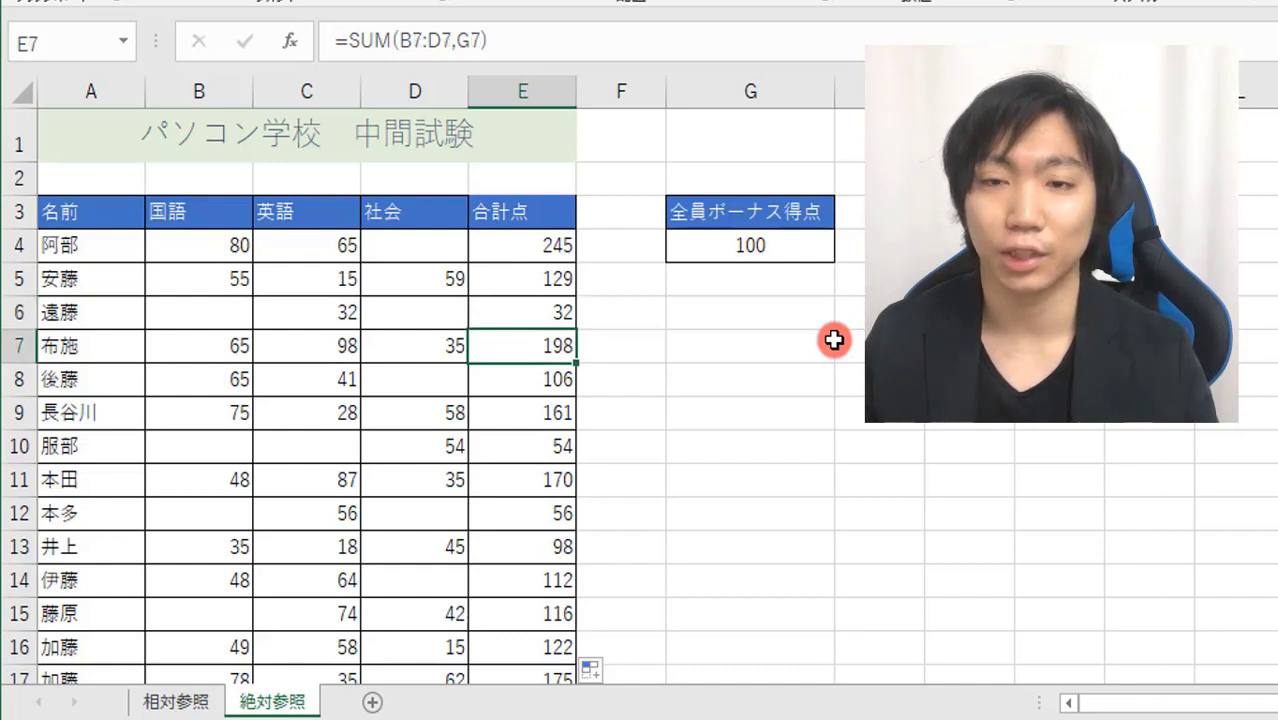
pyautogui.press('F2')
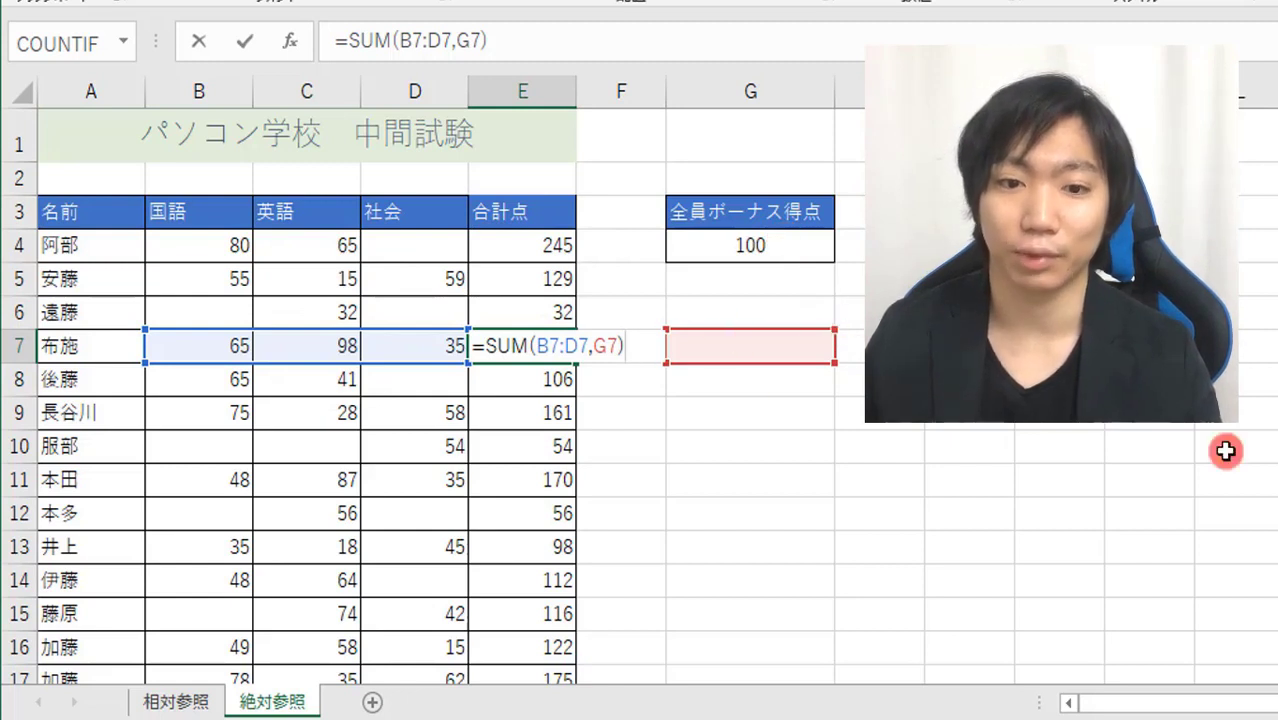
pyautogui.press('Return')
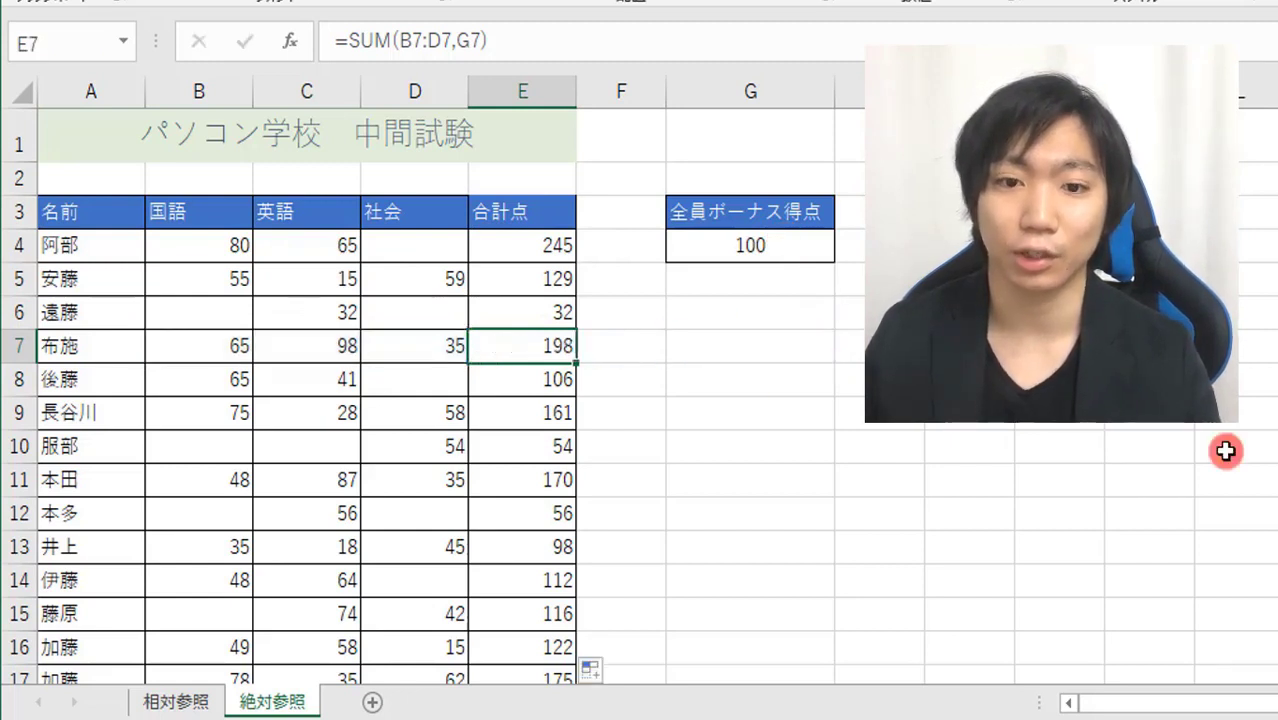
pyautogui.press('F2')
pyautogui.press('Escape')
pyautogui.press('Down')
pyautogui.press('F2')
pyautogui.press('Return')
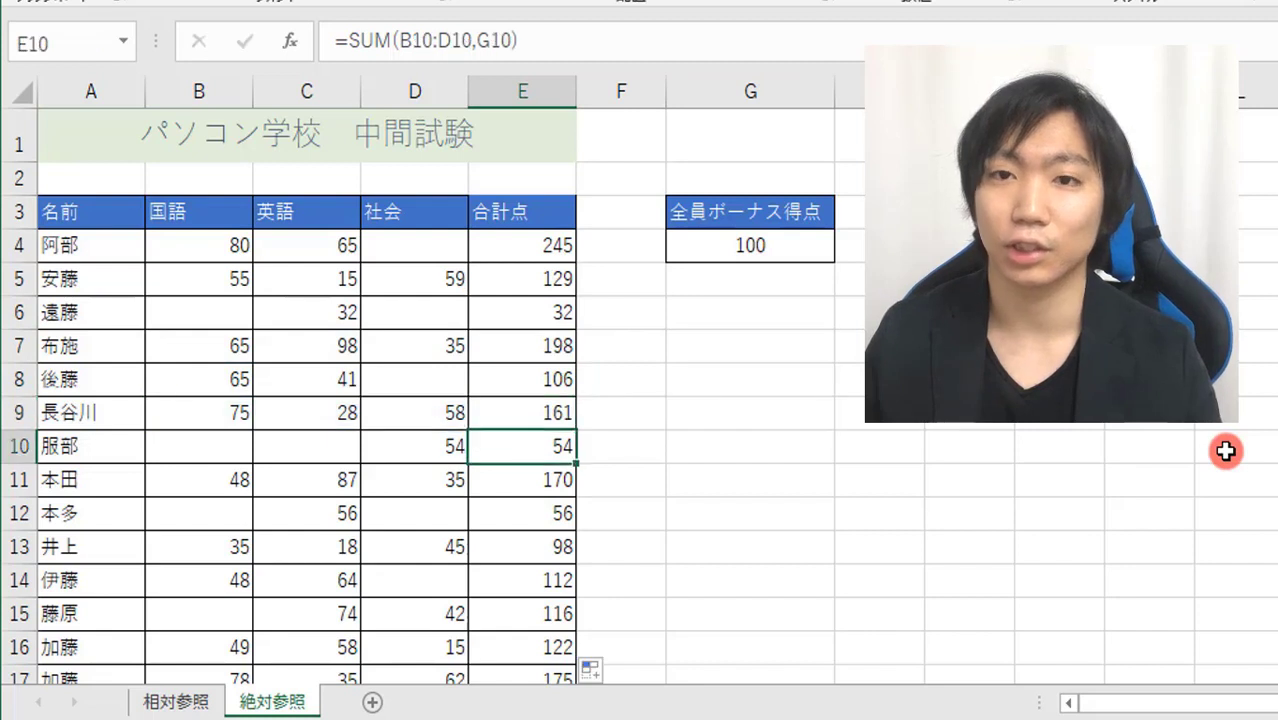
pyautogui.press('F2')
pyautogui.press('Return')
pyautogui.press('F2')
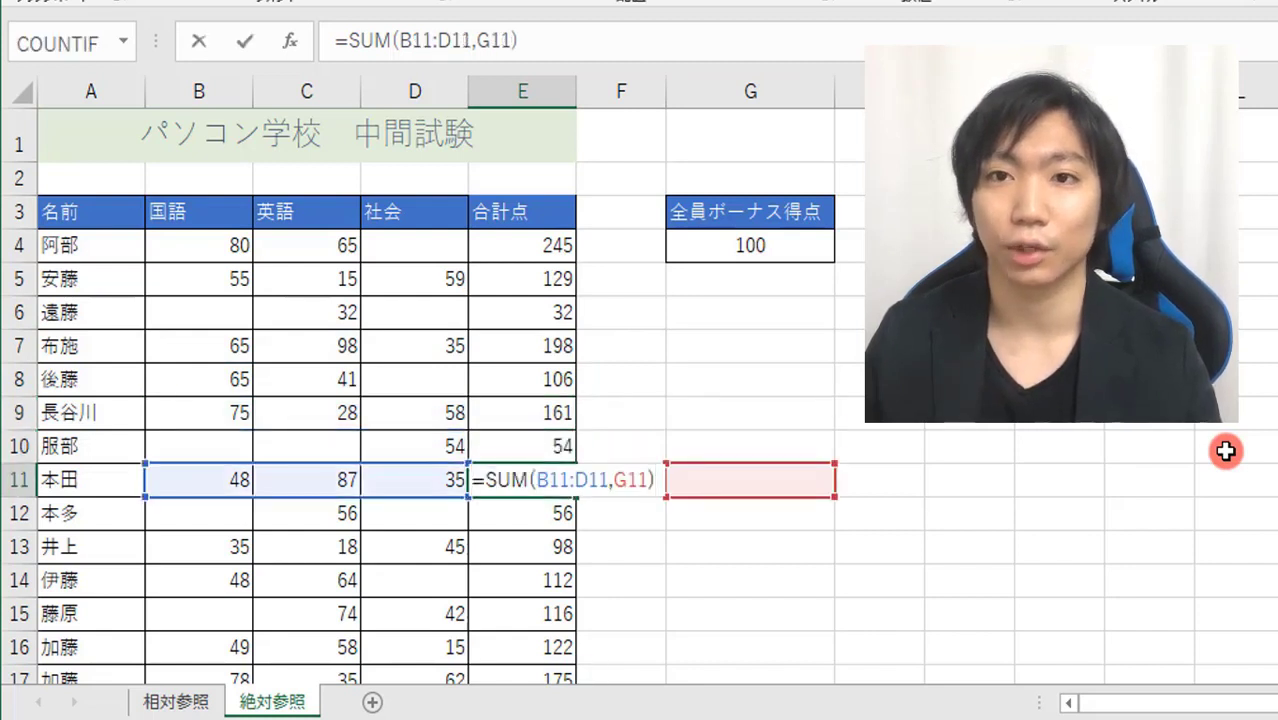
pyautogui.hotkey('ctrl', 'Return')
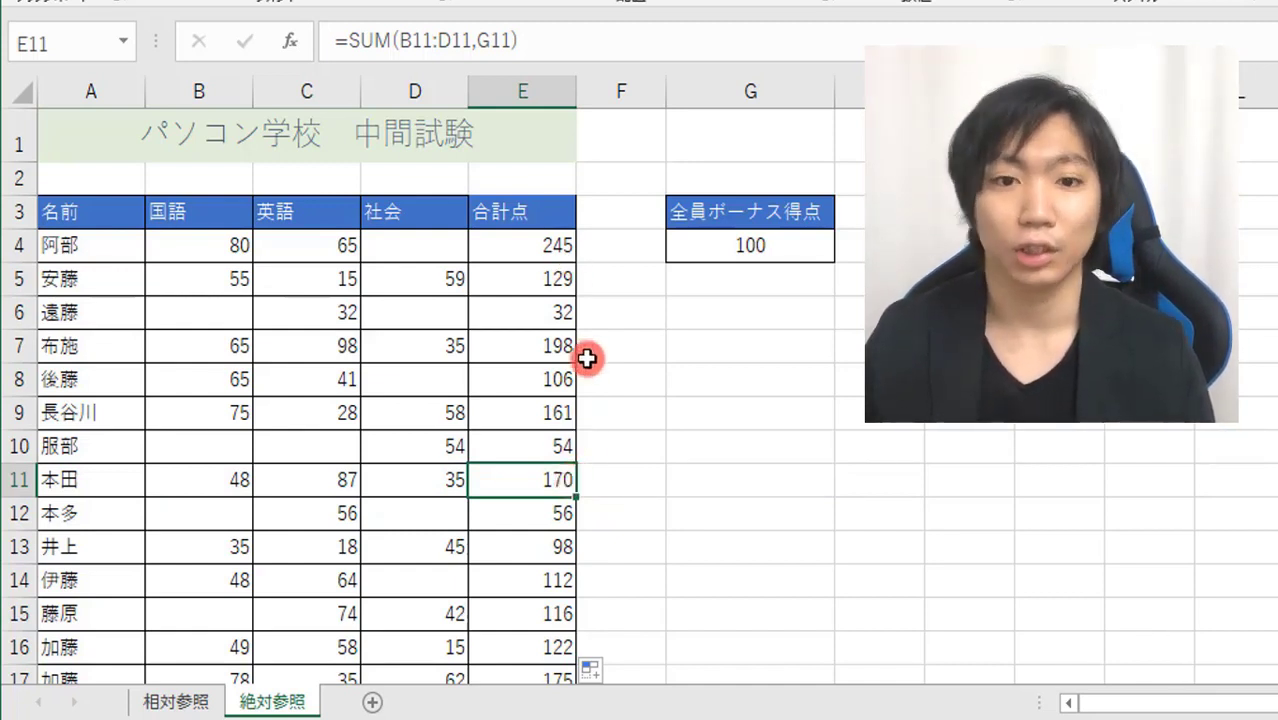
pyautogui.press('F2')
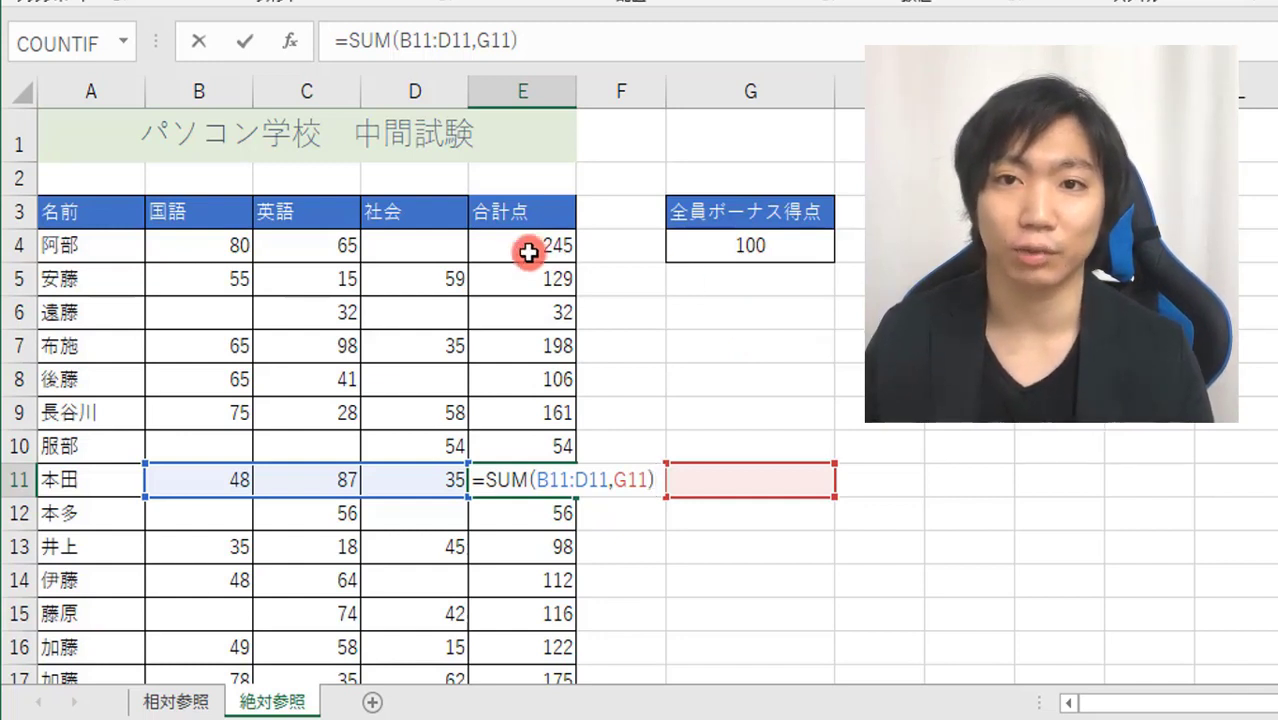
pyautogui.hotkey('ctrl', 'Return')
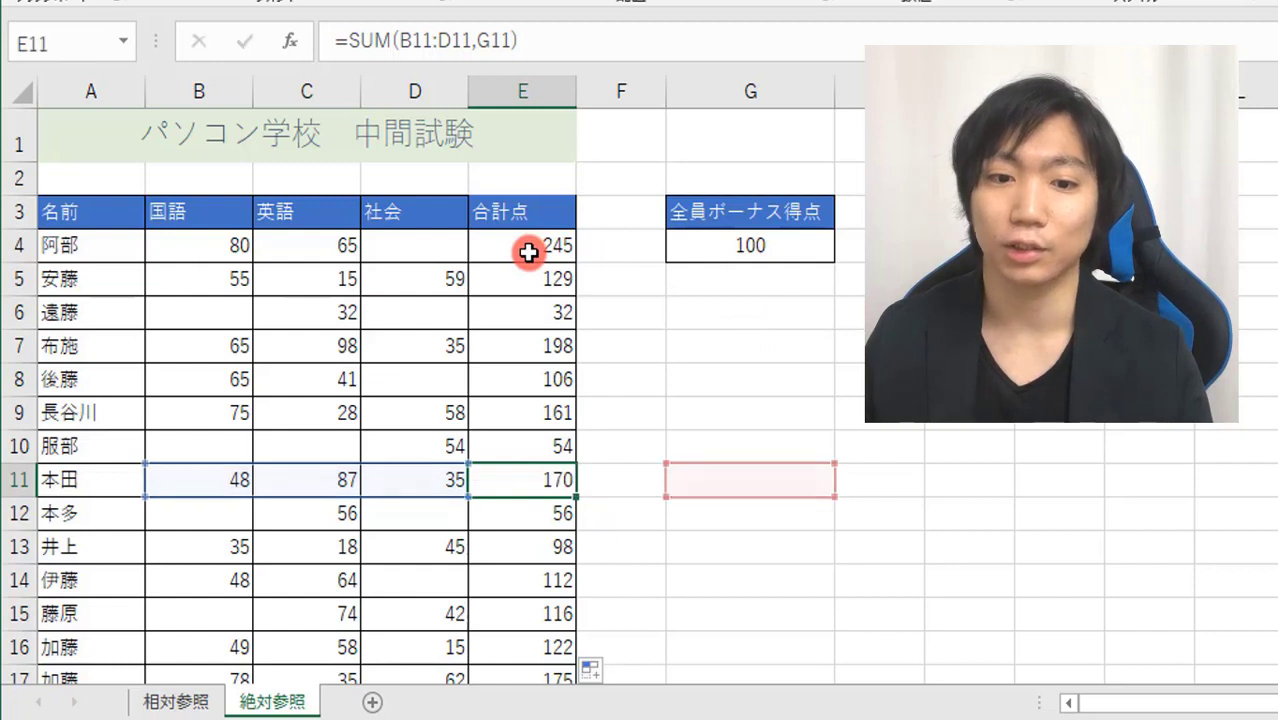
pyautogui.click(534, 248)
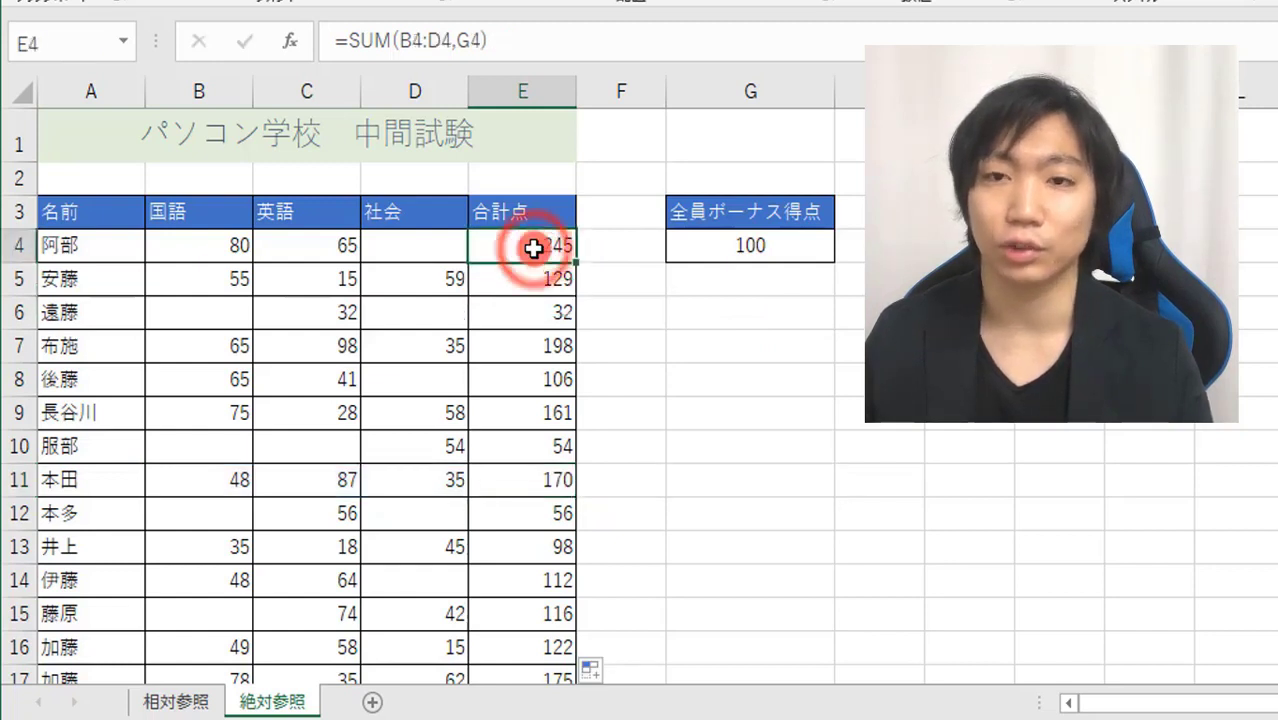
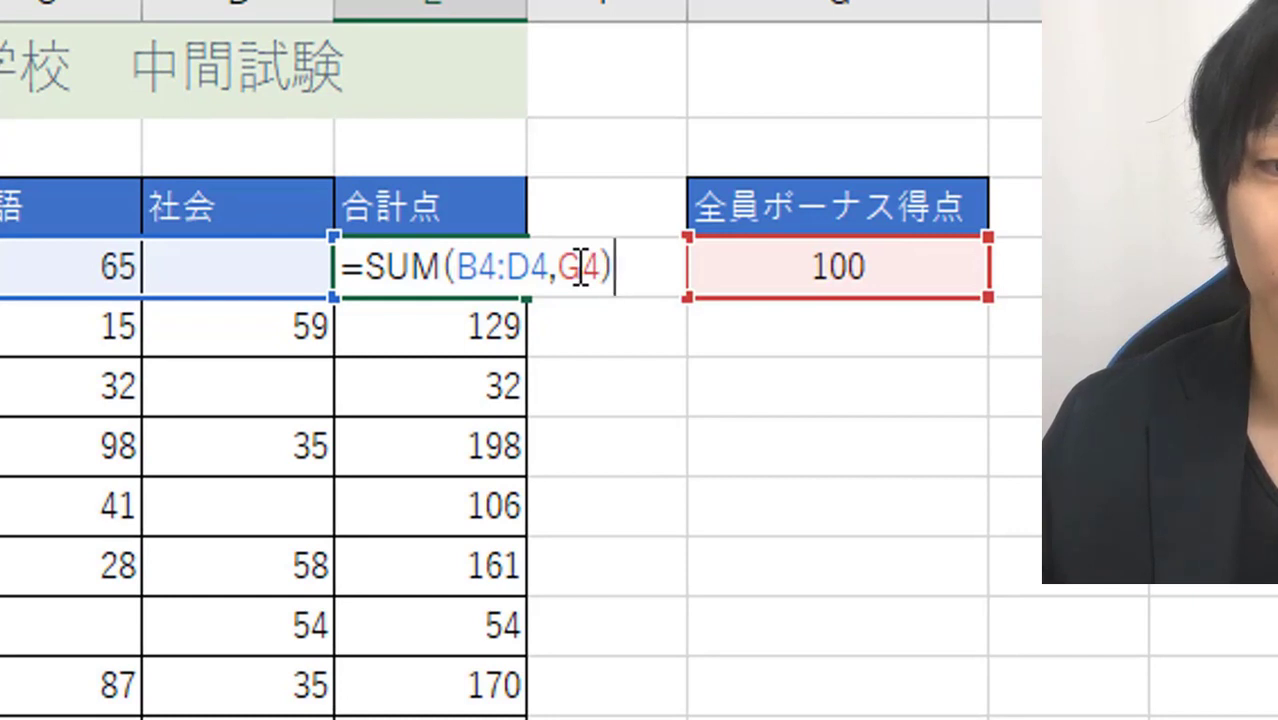
# - Change the G4 bonus reference in E4's formula to absolute $G$4, giving =SUM(B4:D4,$G$4)
pyautogui.click(581, 268)
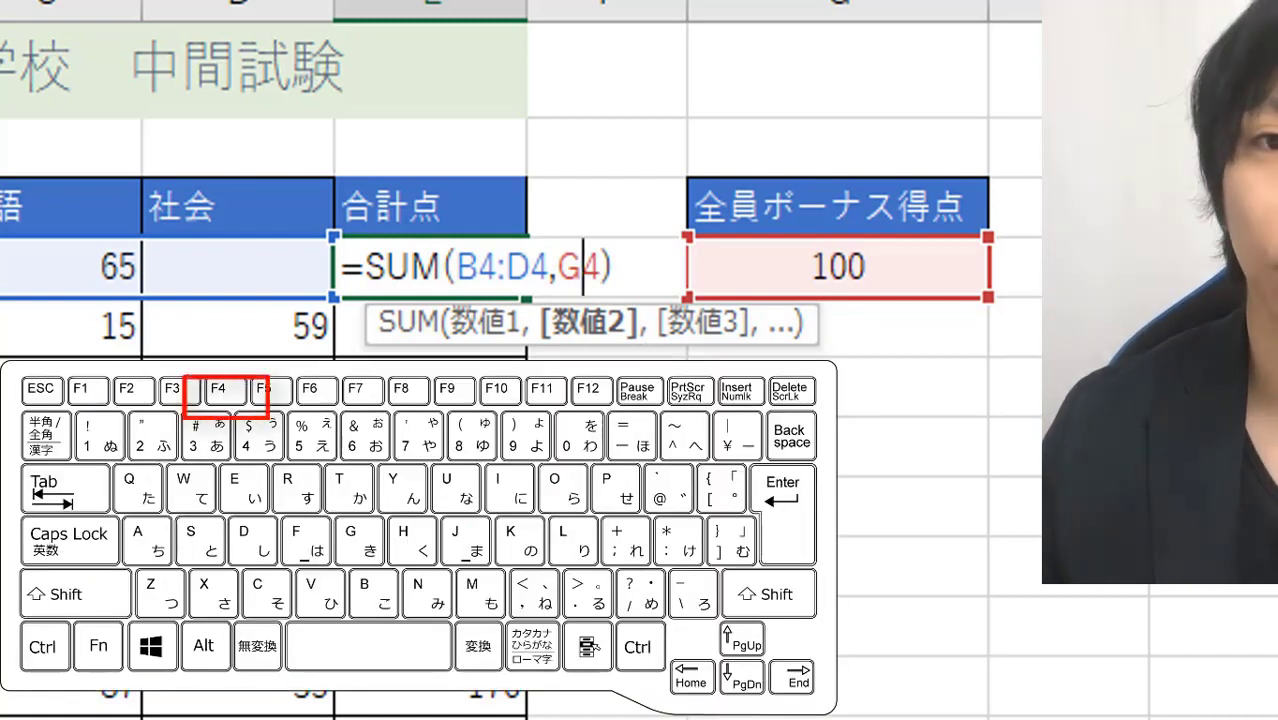
pyautogui.press('F4')
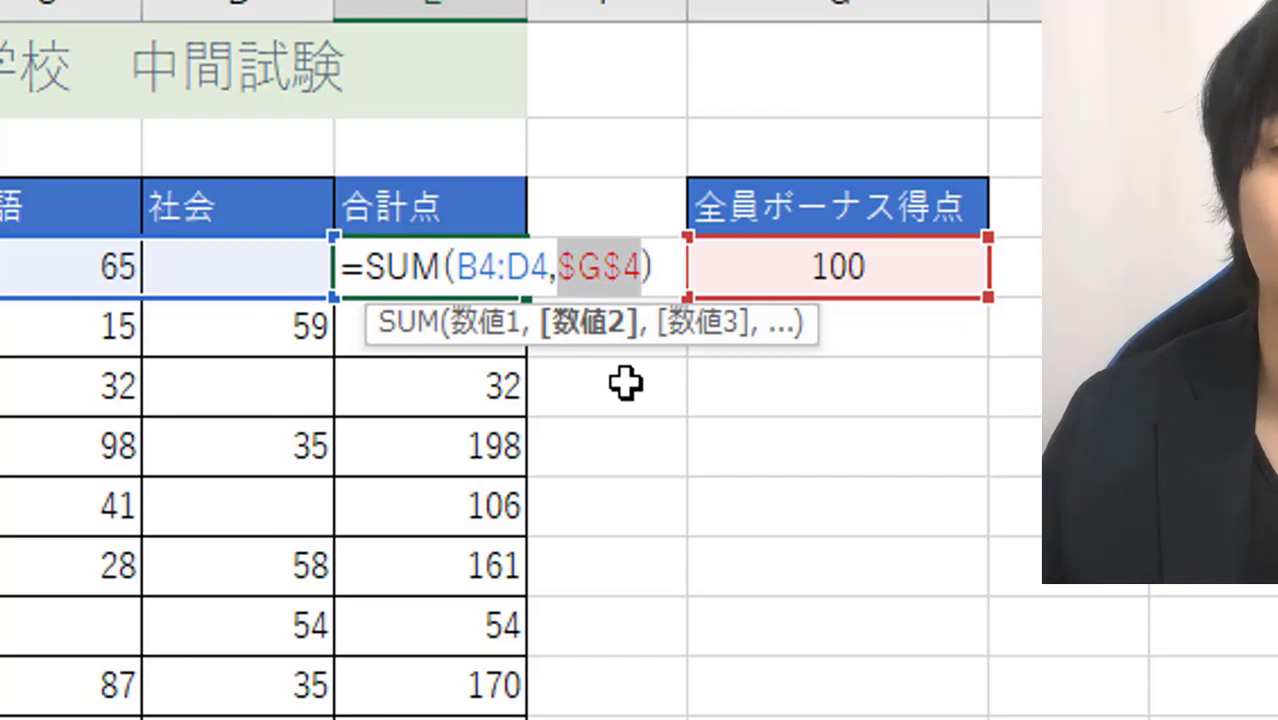
pyautogui.click(625, 383)
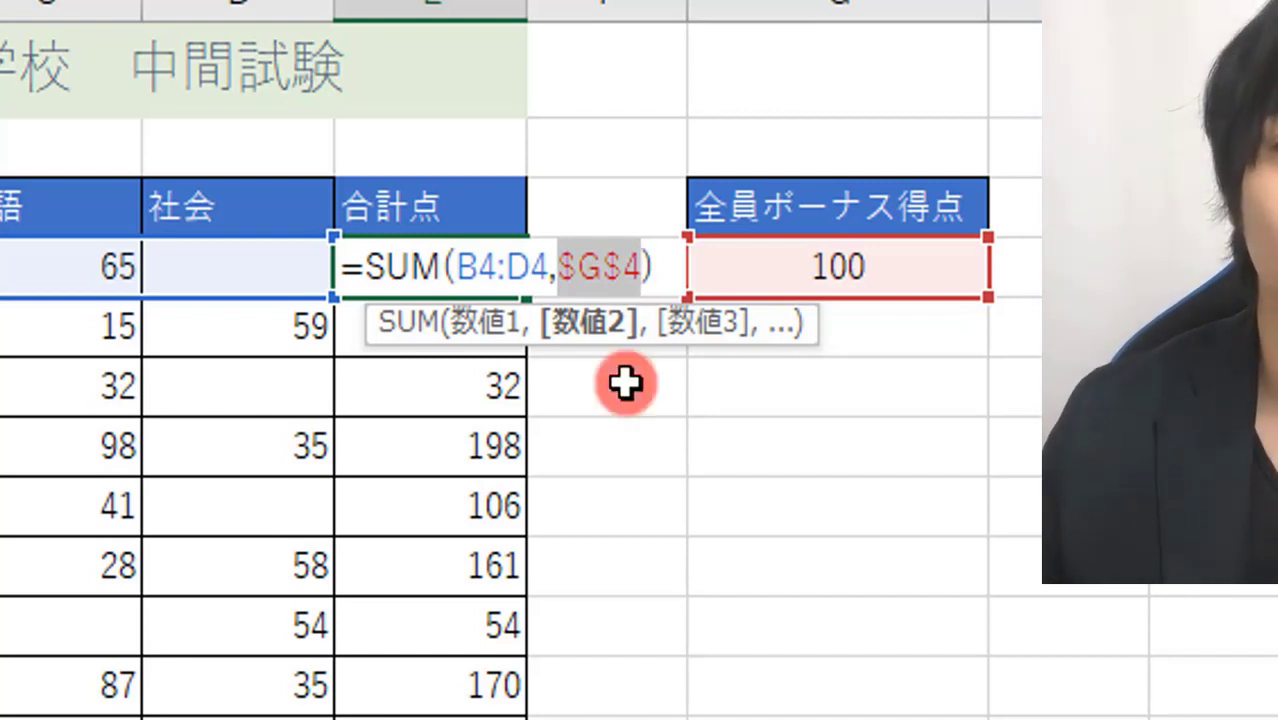
# - Commit E4's total (245) and fill it down column E, checking E5 reads =SUM(B5:D5,$G$4)
pyautogui.press('Return')
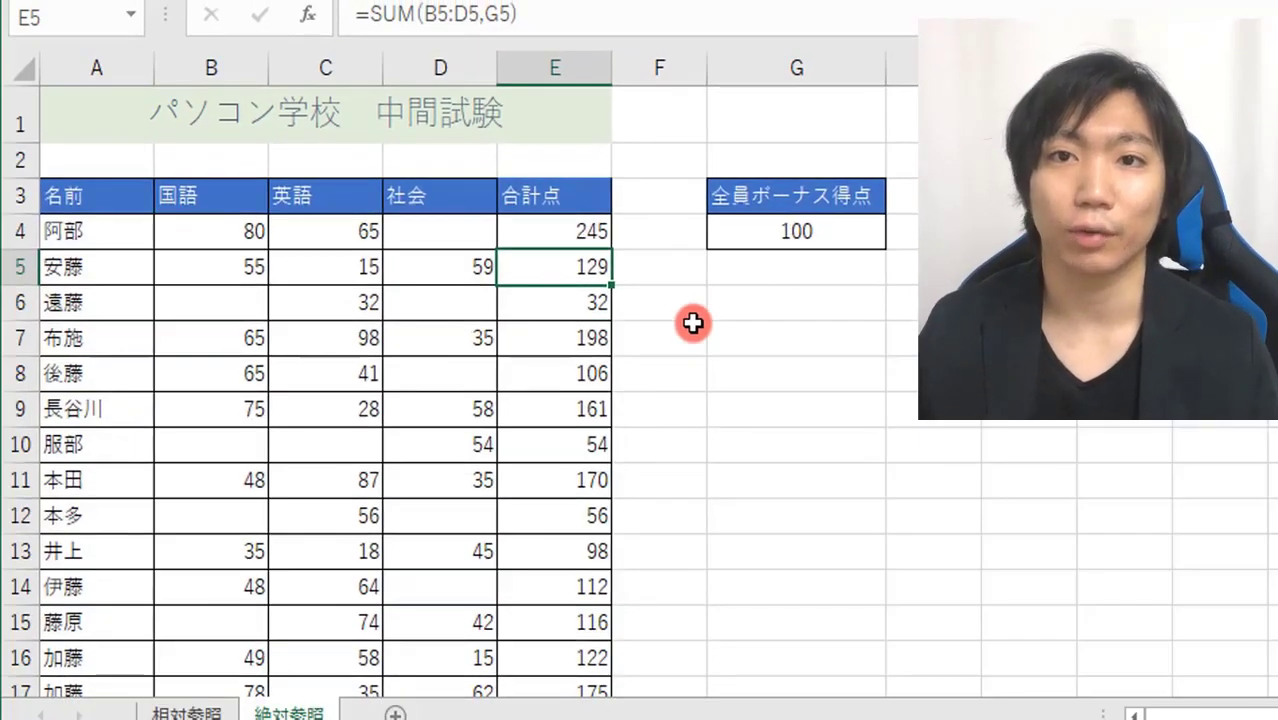
pyautogui.click(578, 227)
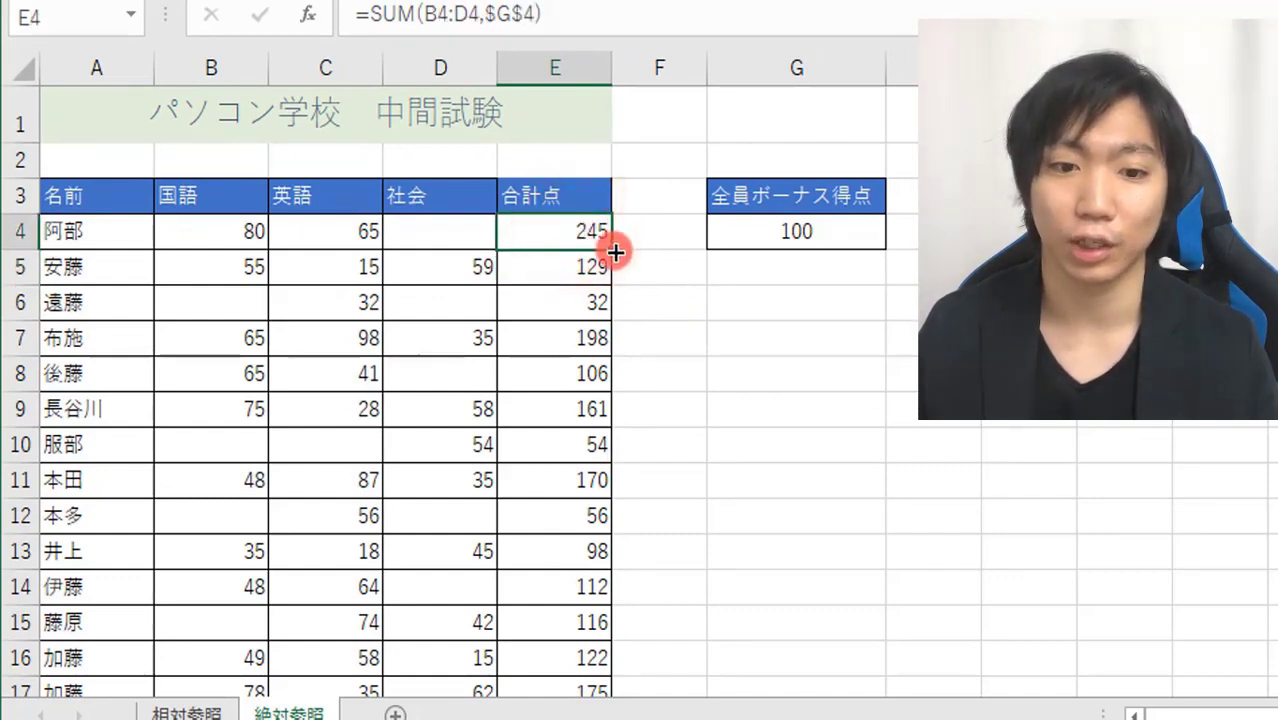
pyautogui.doubleClick(614, 252)
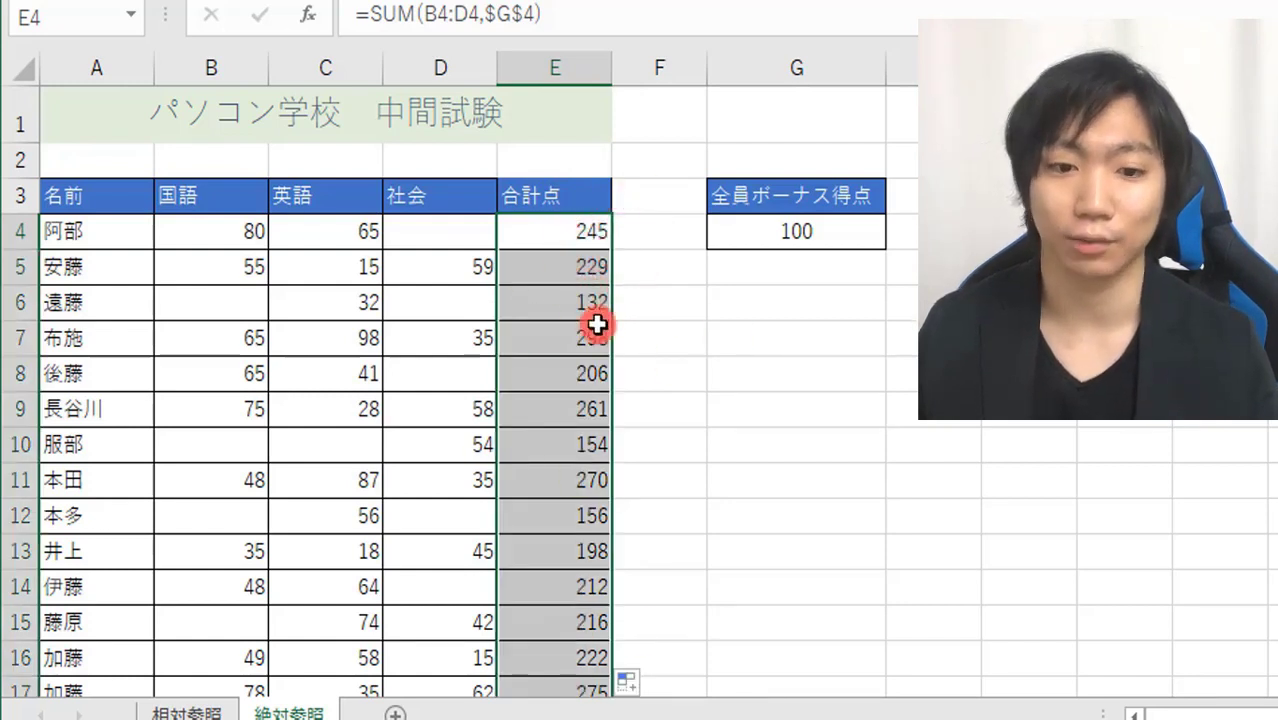
pyautogui.click(557, 271)
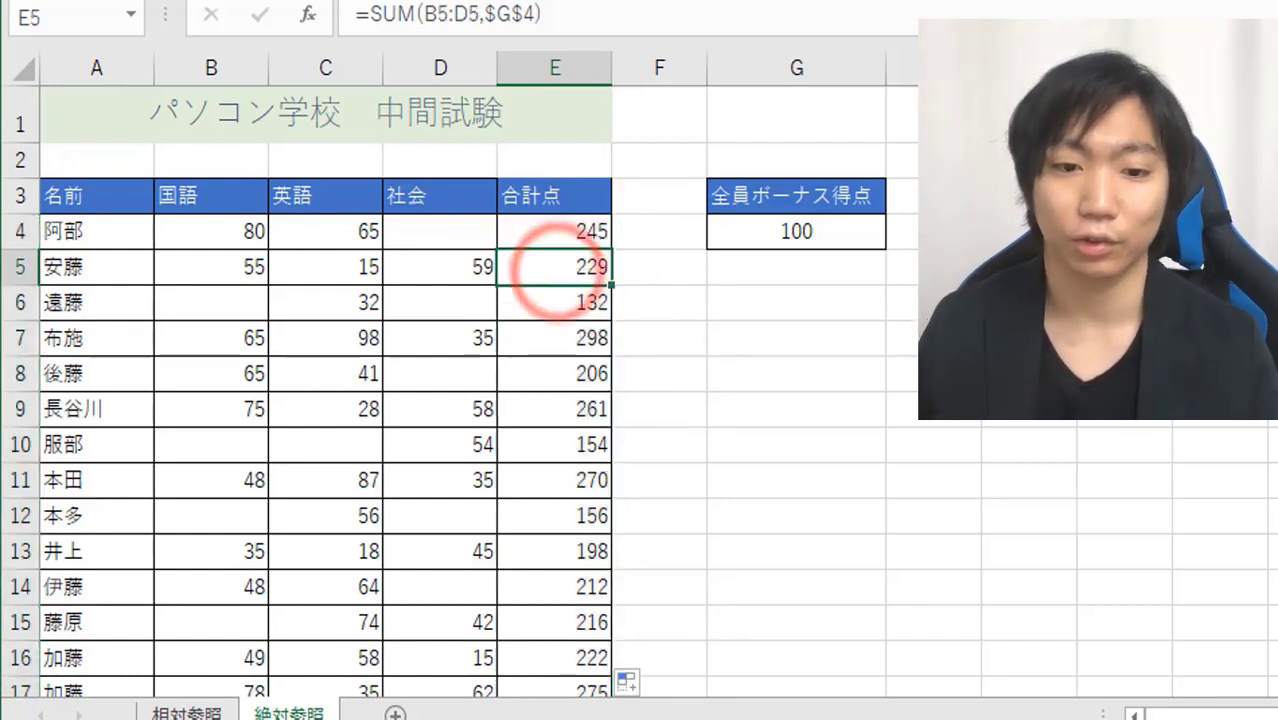
pyautogui.press('F2')
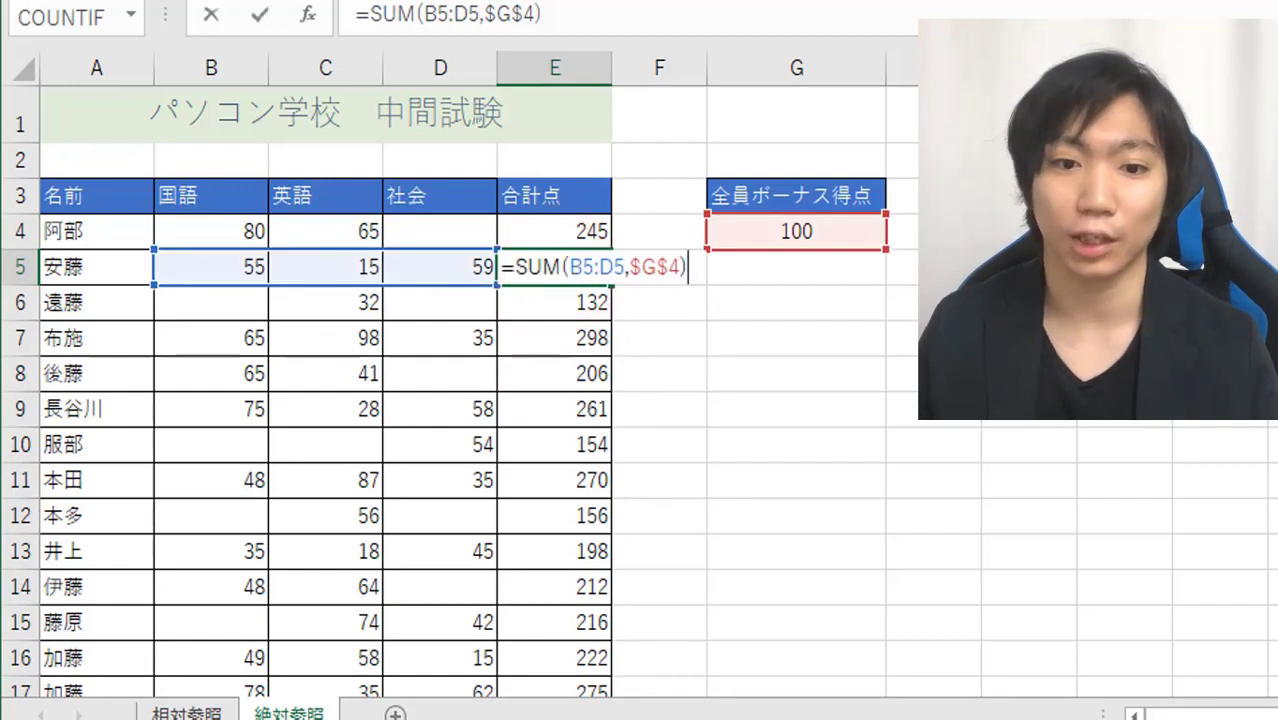
pyautogui.press('Return')
pyautogui.press('F2')
pyautogui.press('Return')
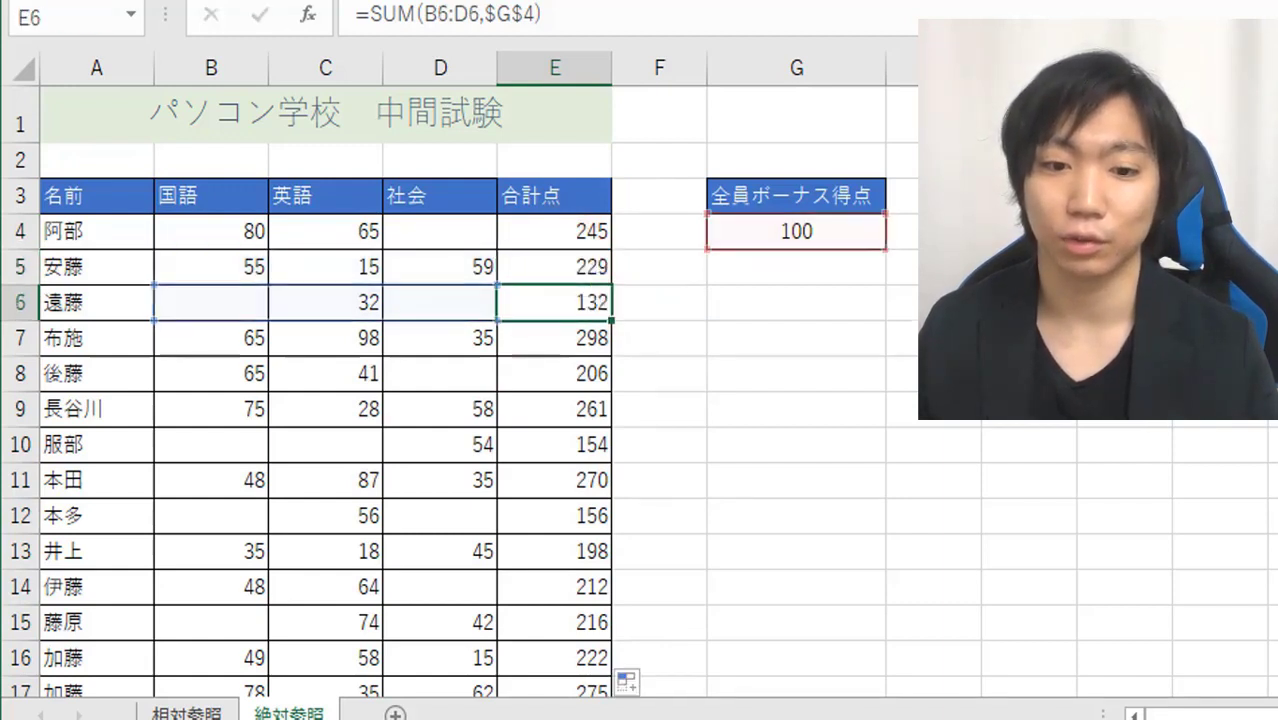
pyautogui.press('F2')
pyautogui.press('Return')
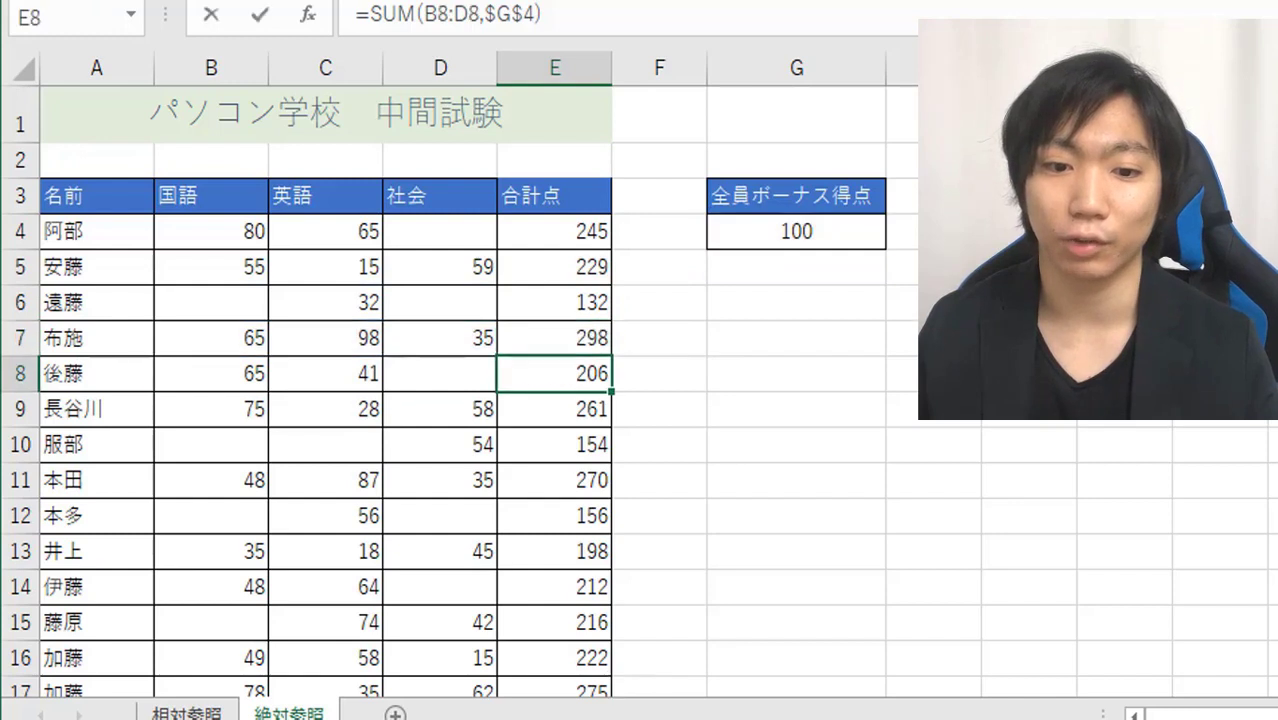
pyautogui.press('F2')
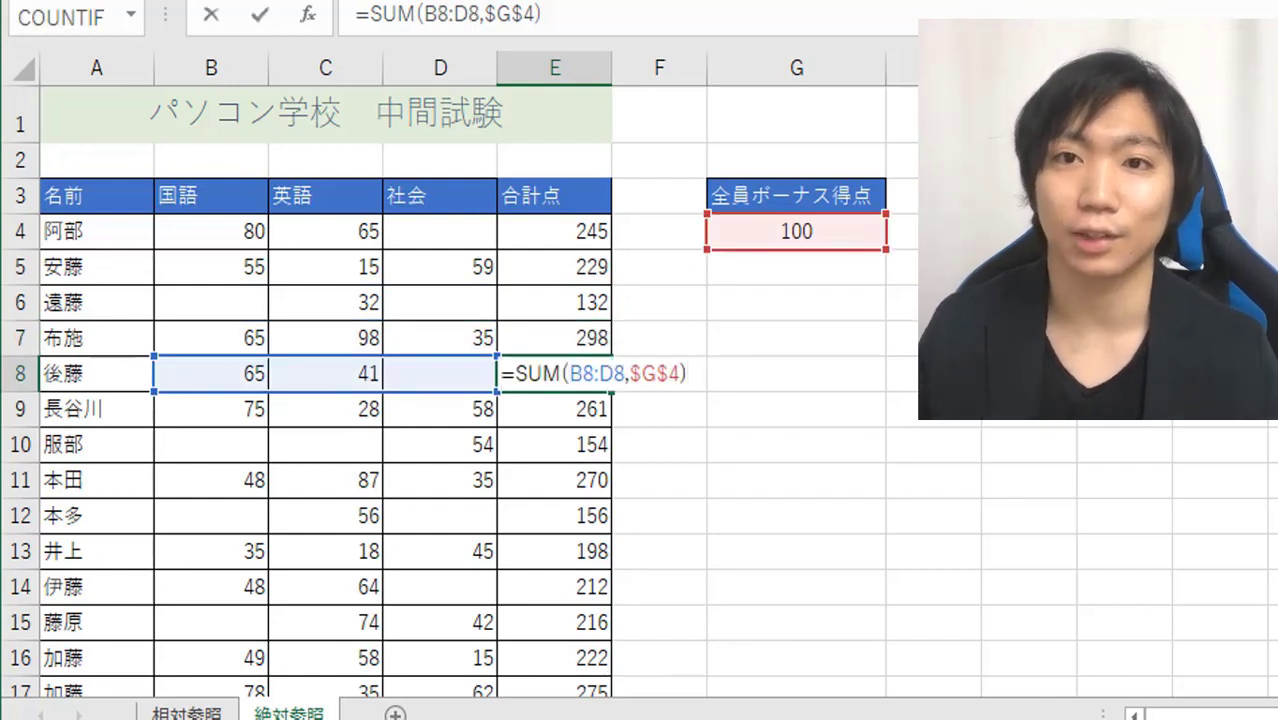